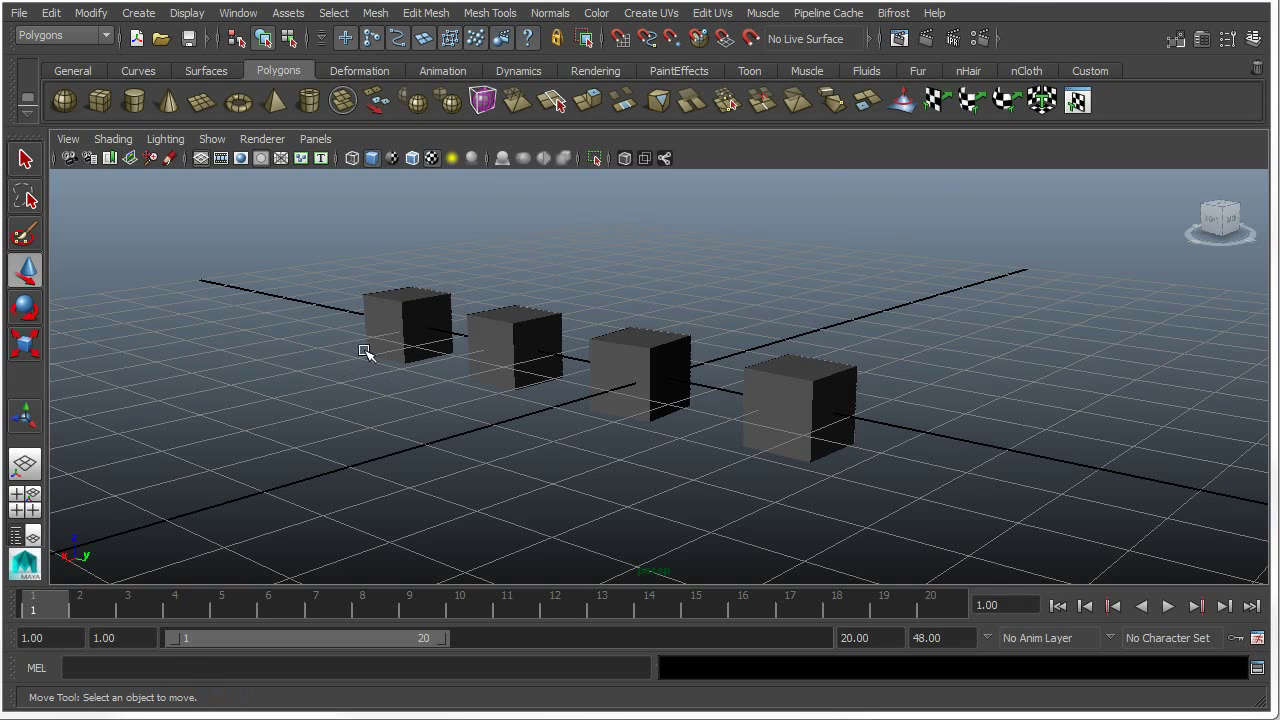
With the Select Tool (Q), click the first, second, third and fourth cubes in turn.
click(400, 312)
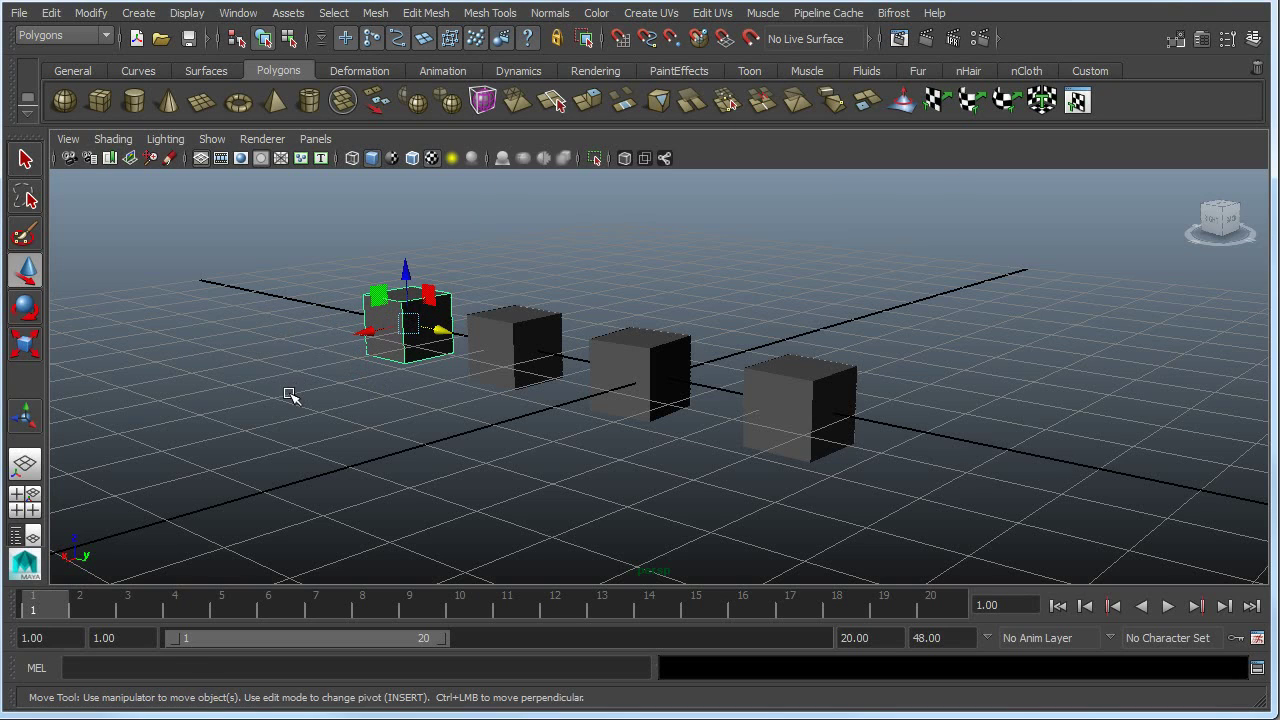
key(q)
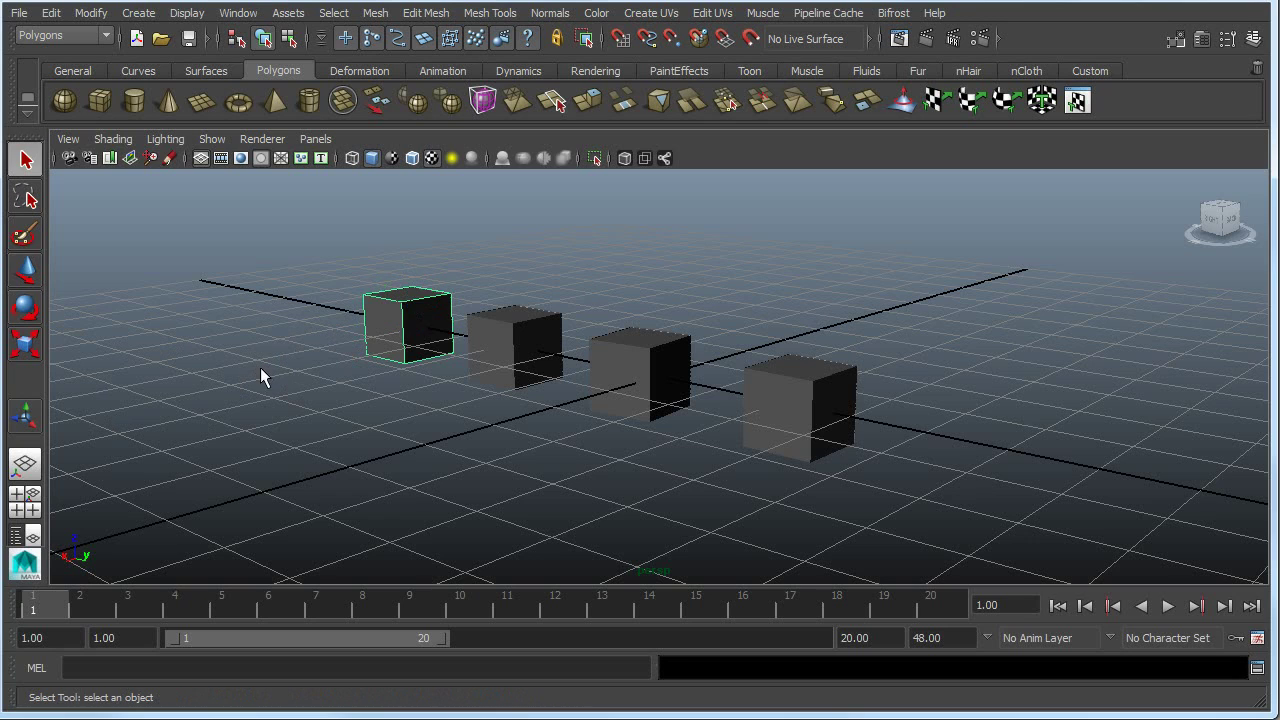
click(515, 345)
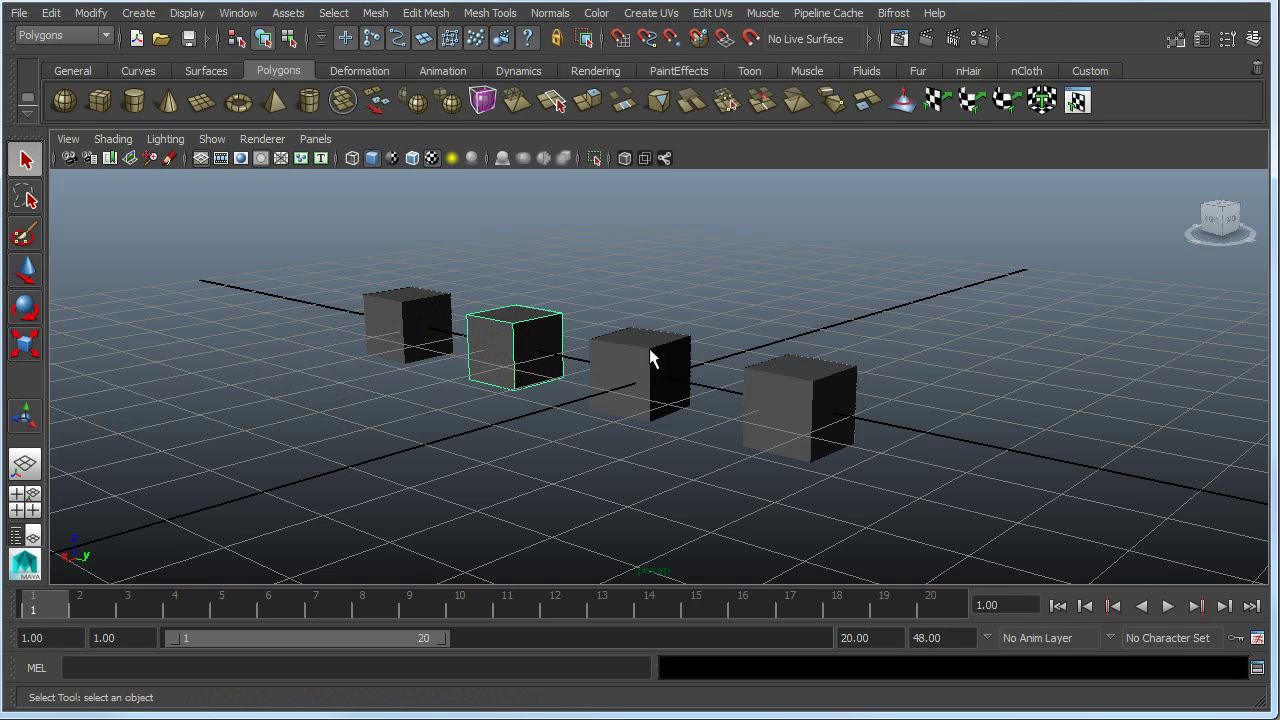
click(652, 362)
click(817, 388)
Click through the cubes again one by one, finishing with the second cube selected.
click(514, 334)
click(394, 318)
click(630, 369)
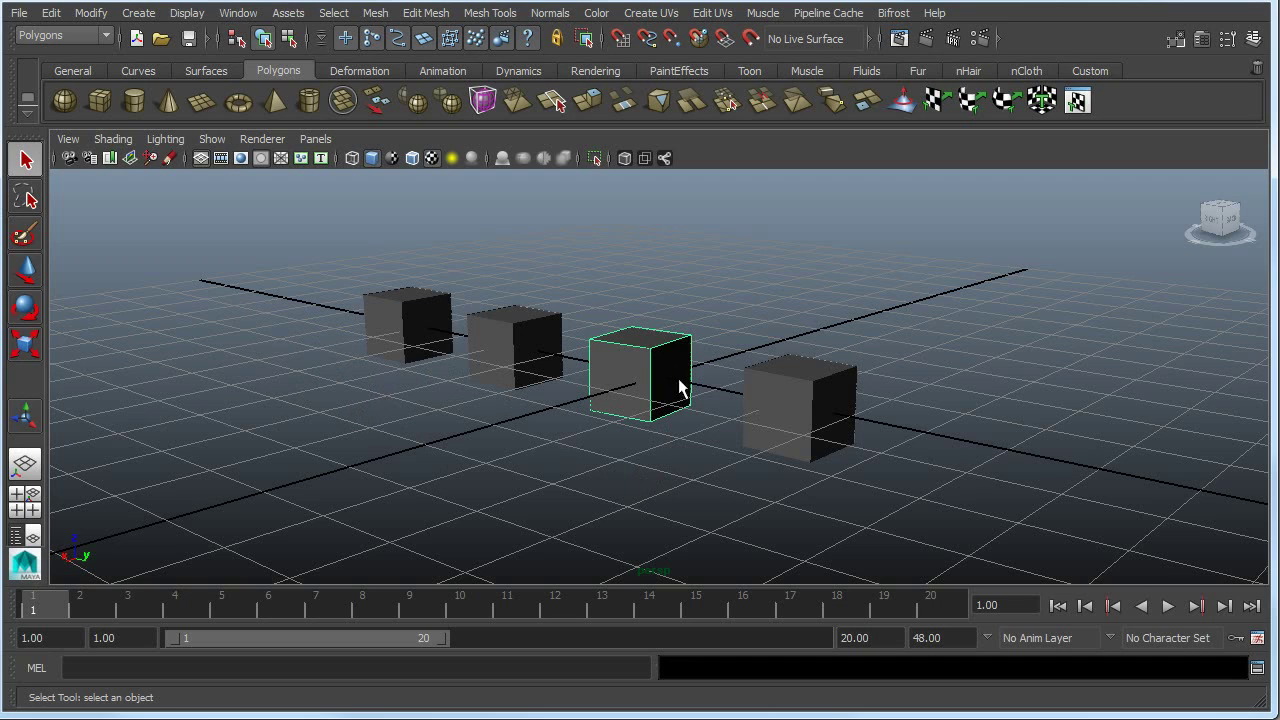
click(792, 400)
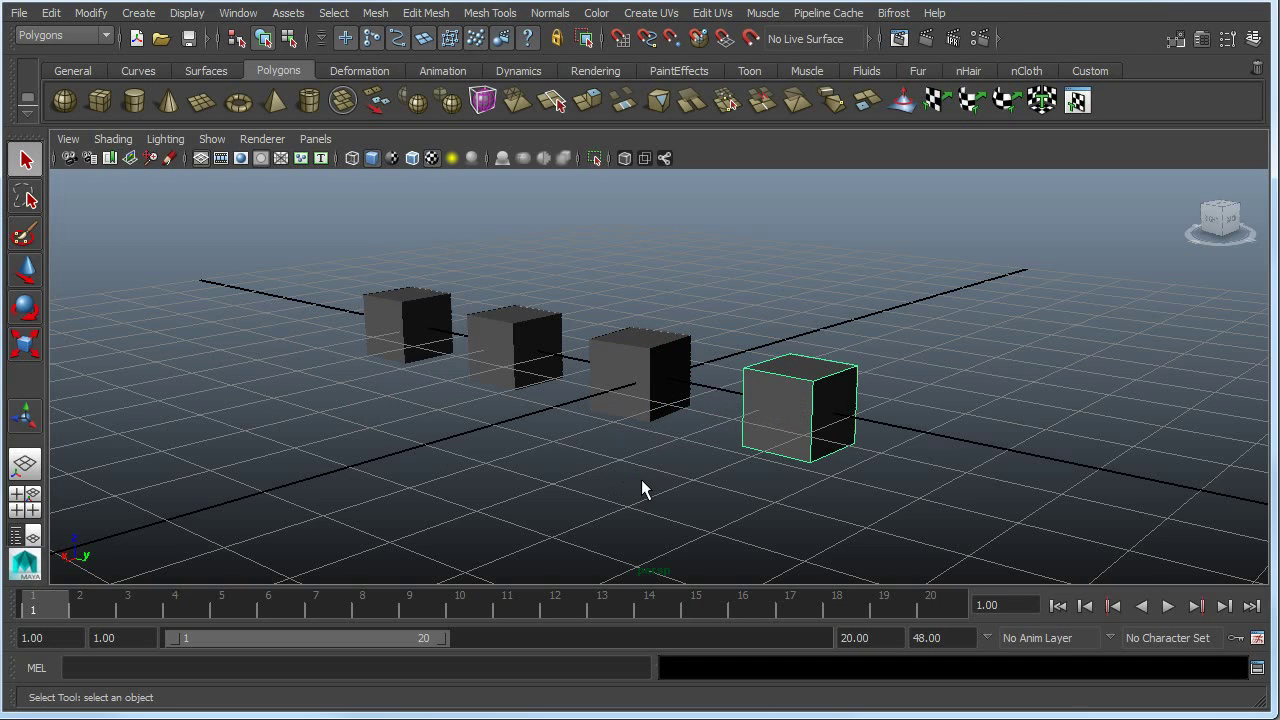
click(643, 366)
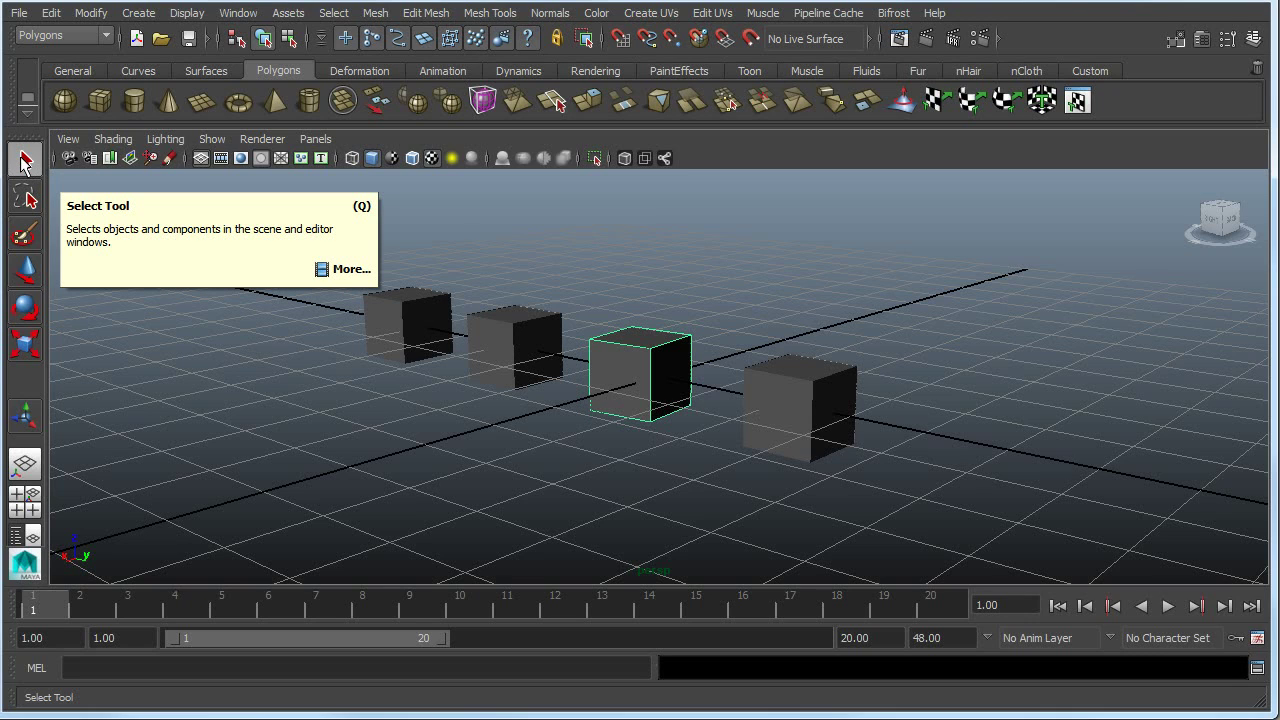
click(406, 322)
click(487, 338)
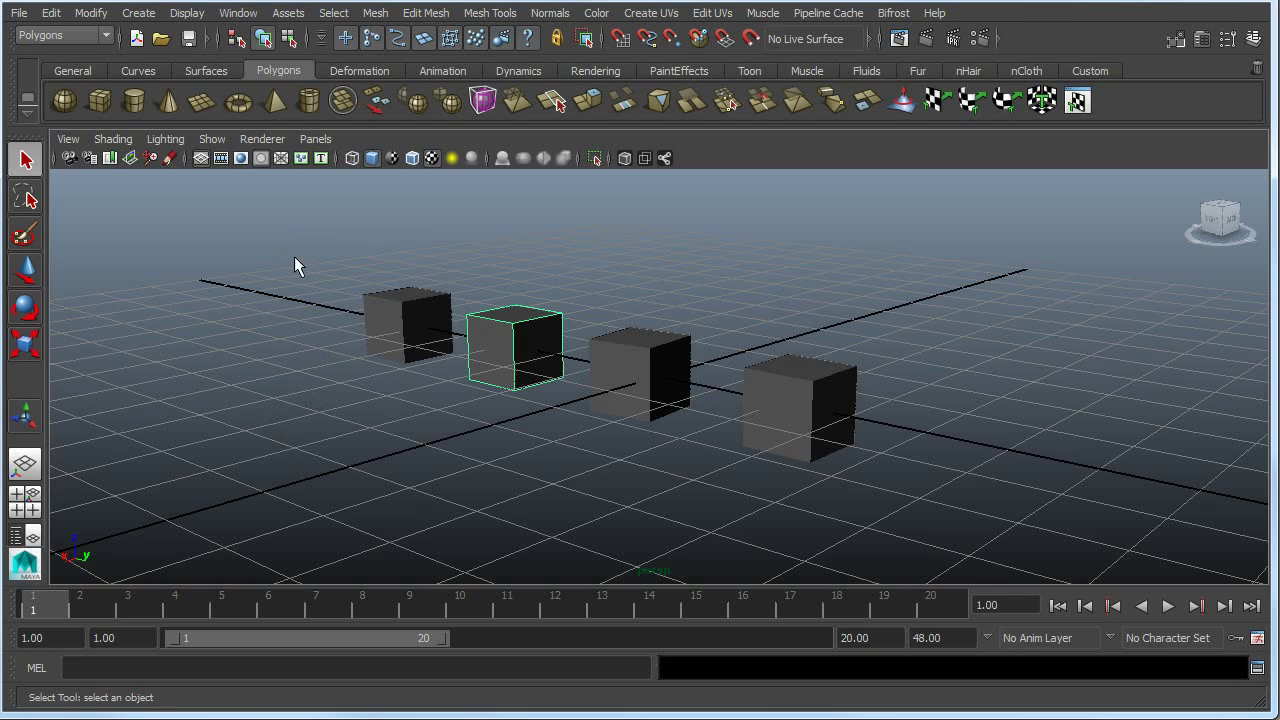
Marquee-select the first three cubes, then the third and fourth, then all four together.
drag(377, 303, 699, 353)
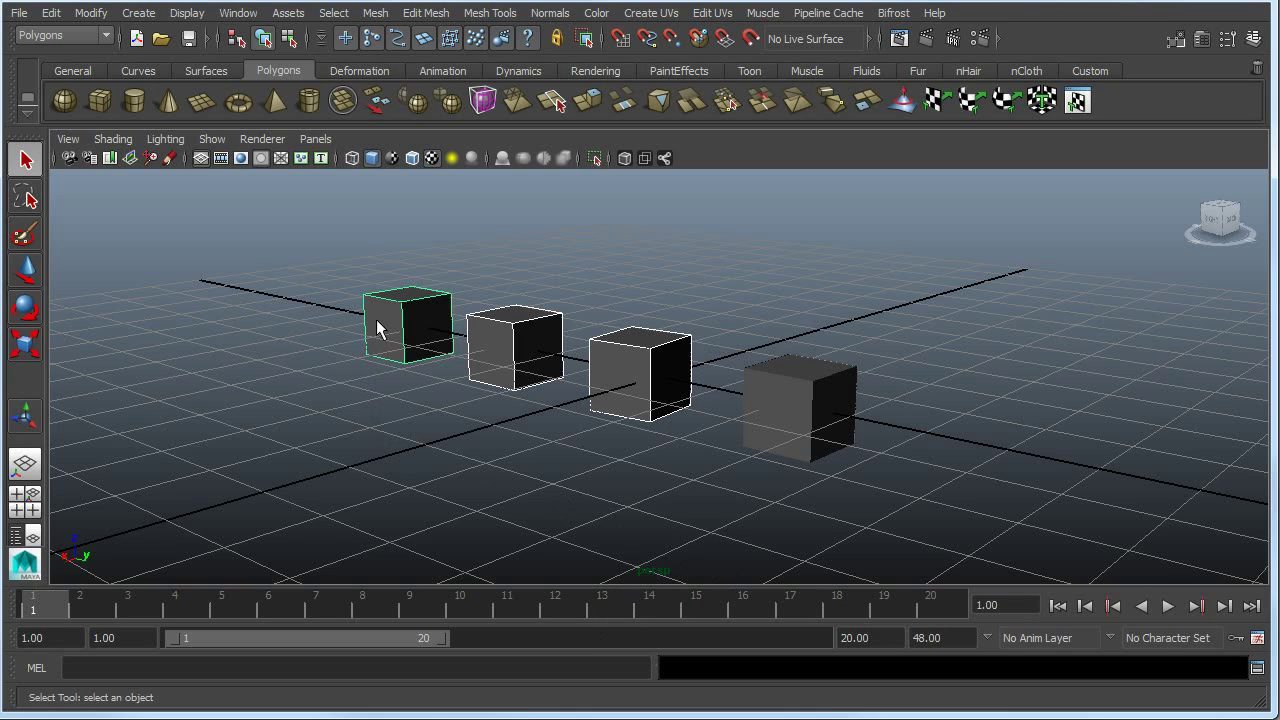
click(531, 440)
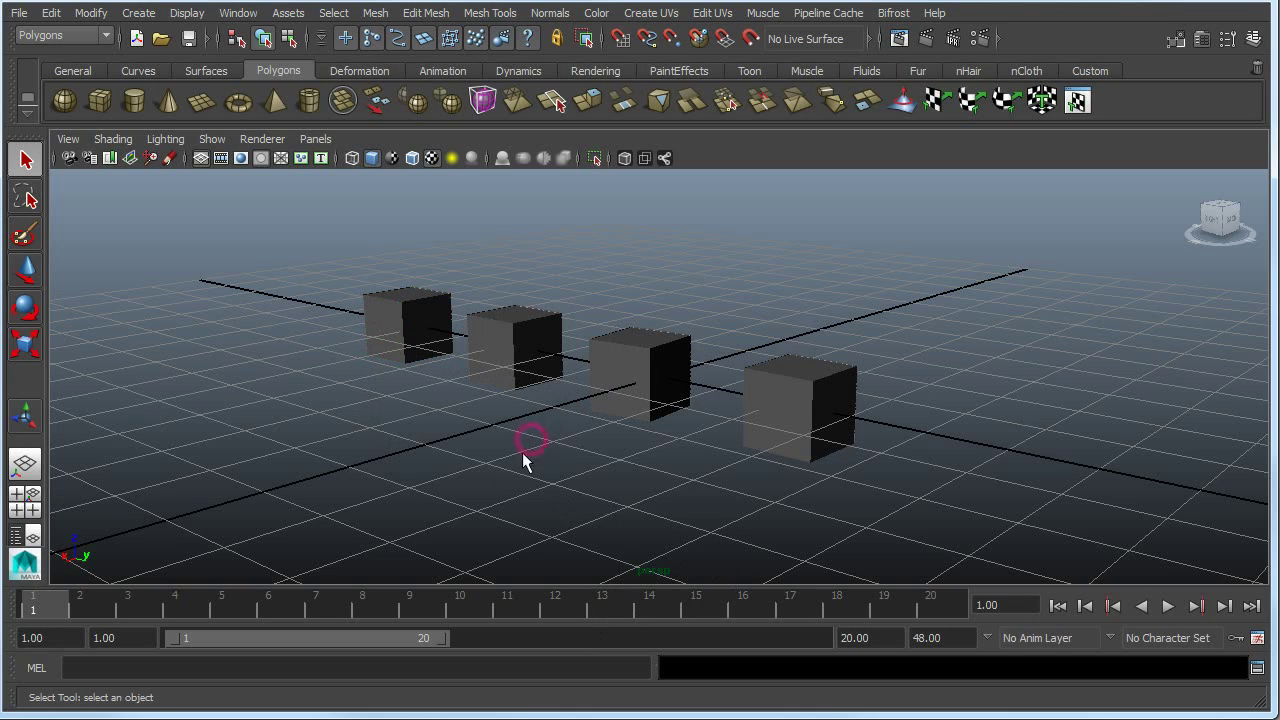
drag(594, 310, 868, 407)
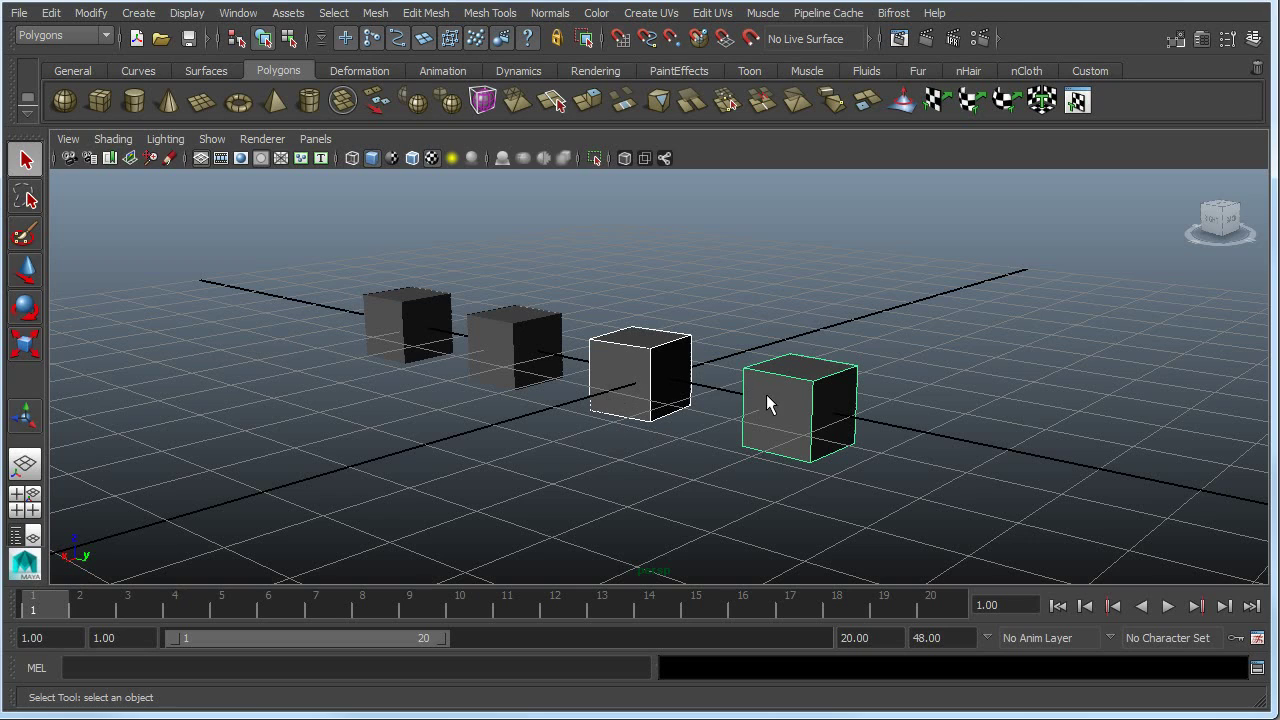
drag(317, 232, 886, 508)
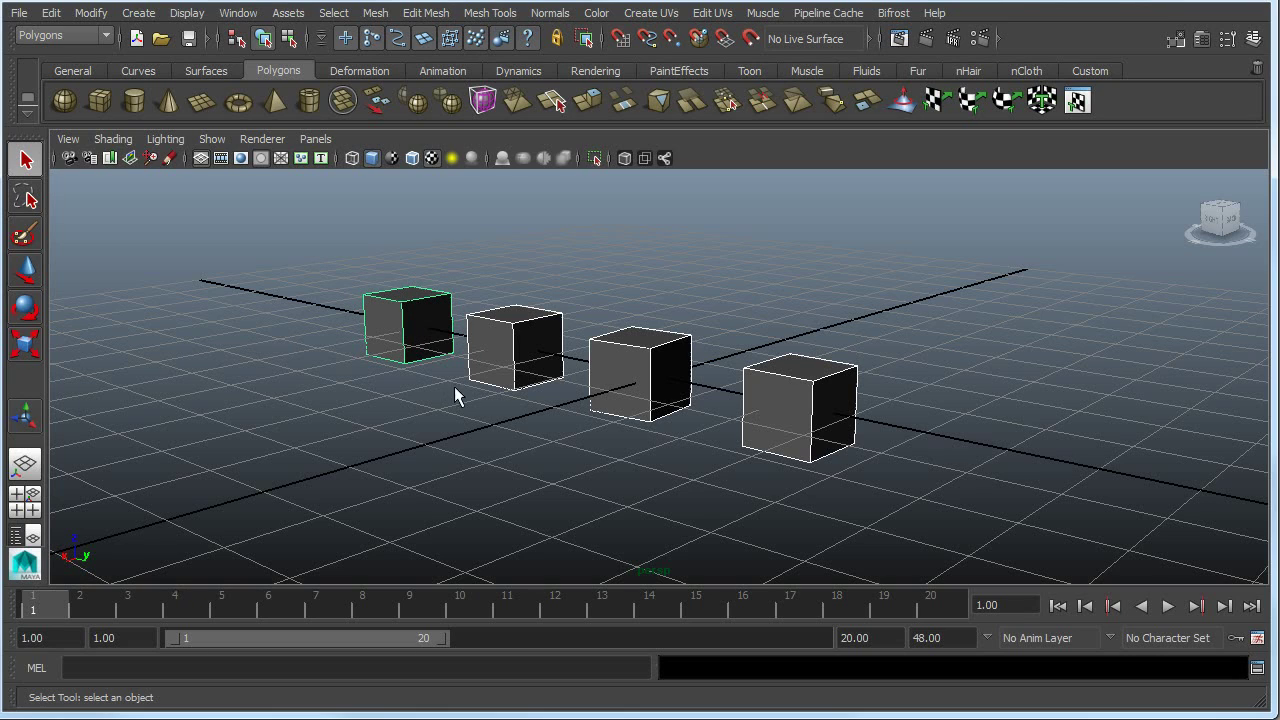
Select the second, third and fourth cubes singly, then Shift-add the second, third and first.
click(506, 345)
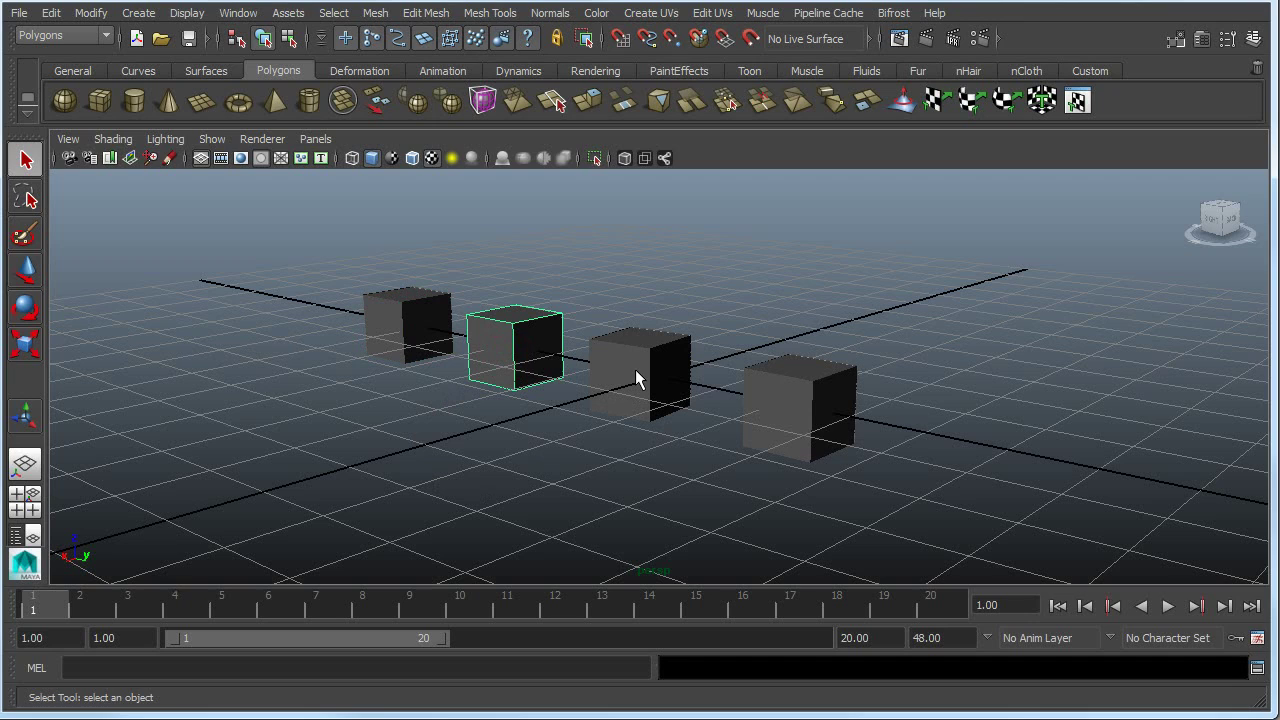
click(640, 372)
click(788, 405)
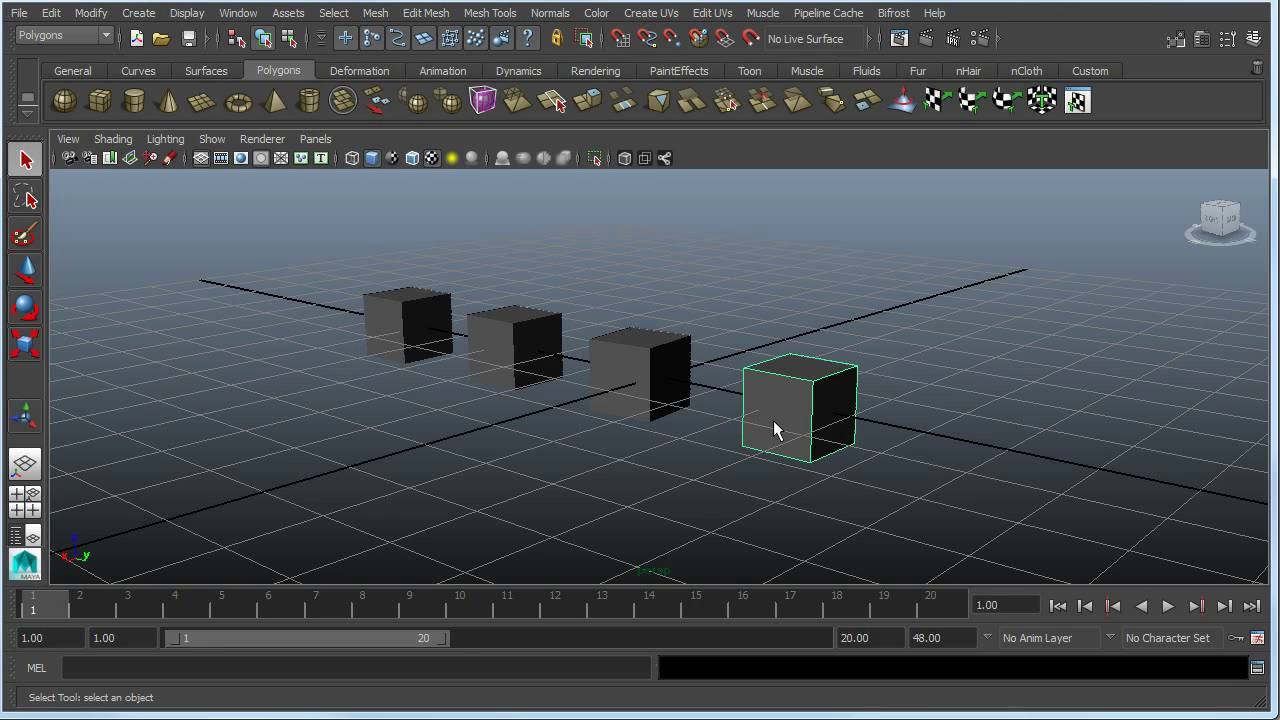
shift+click(512, 326)
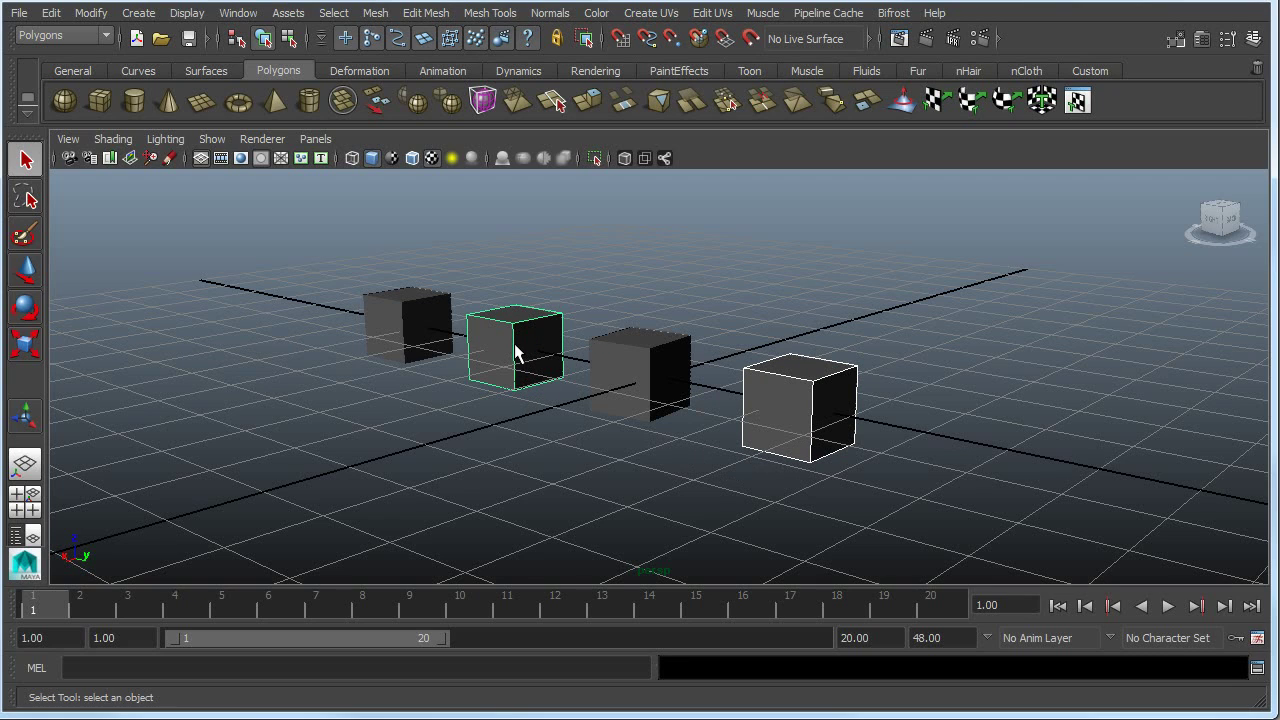
shift+click(631, 368)
shift+click(422, 318)
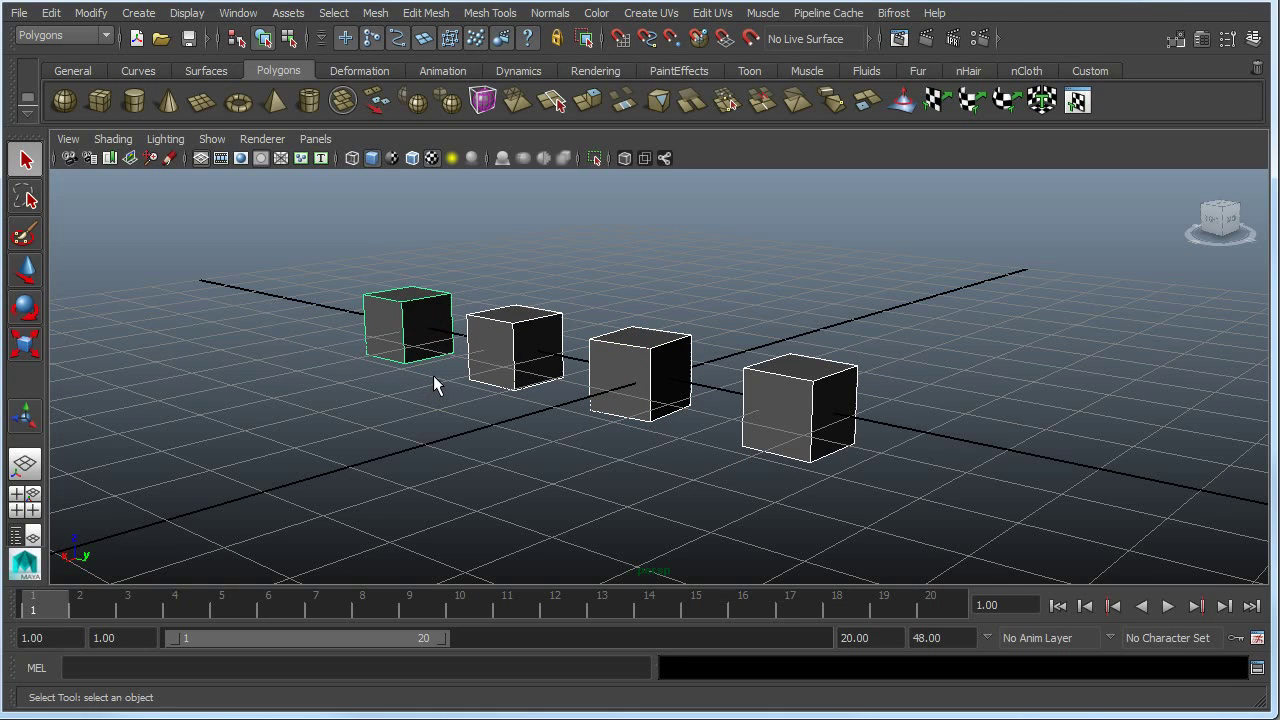
Shift-click to toggle off all four cubes, then add the fourth, third and second back.
shift+click(491, 337)
shift+click(771, 378)
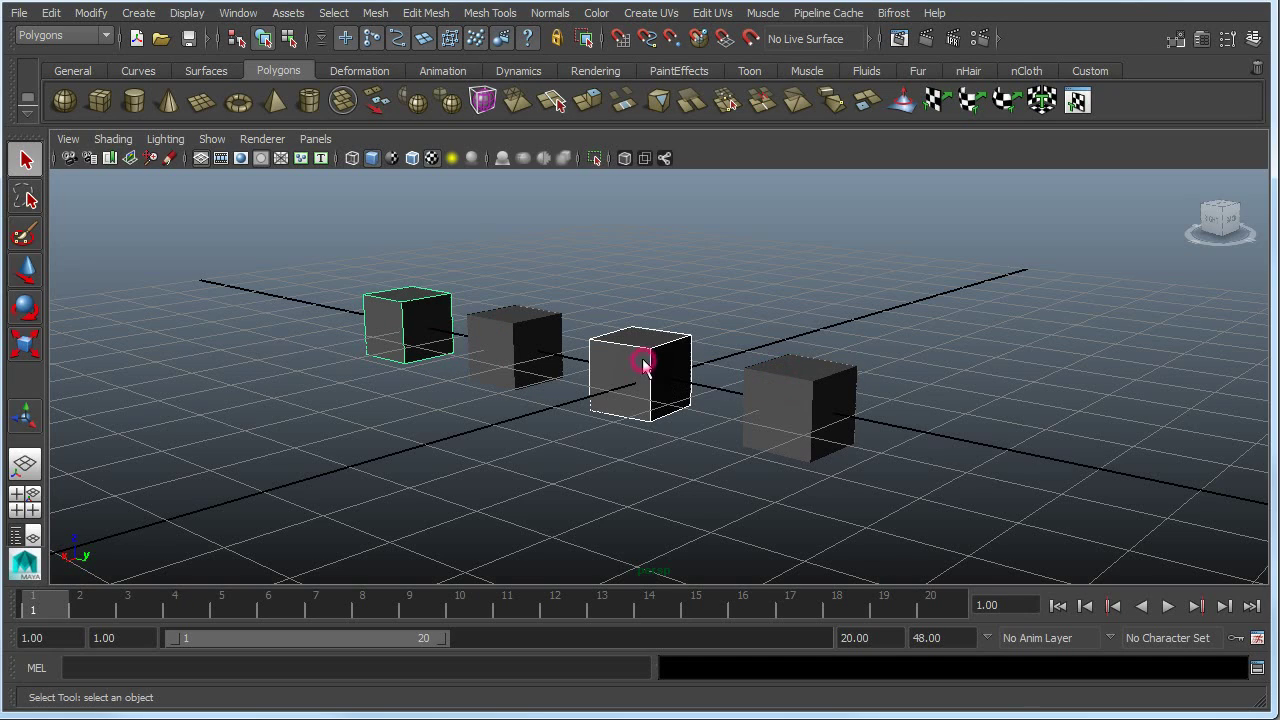
shift+click(650, 362)
click(428, 320)
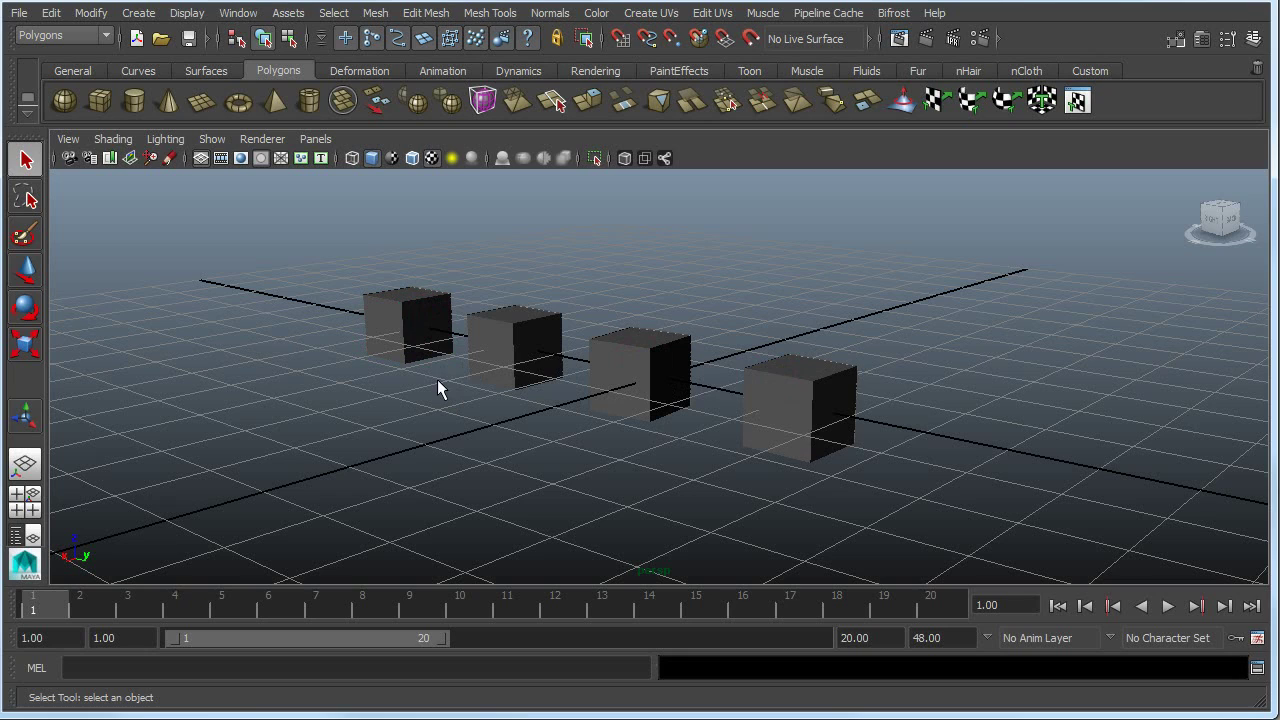
click(769, 381)
shift+click(626, 357)
shift+click(531, 337)
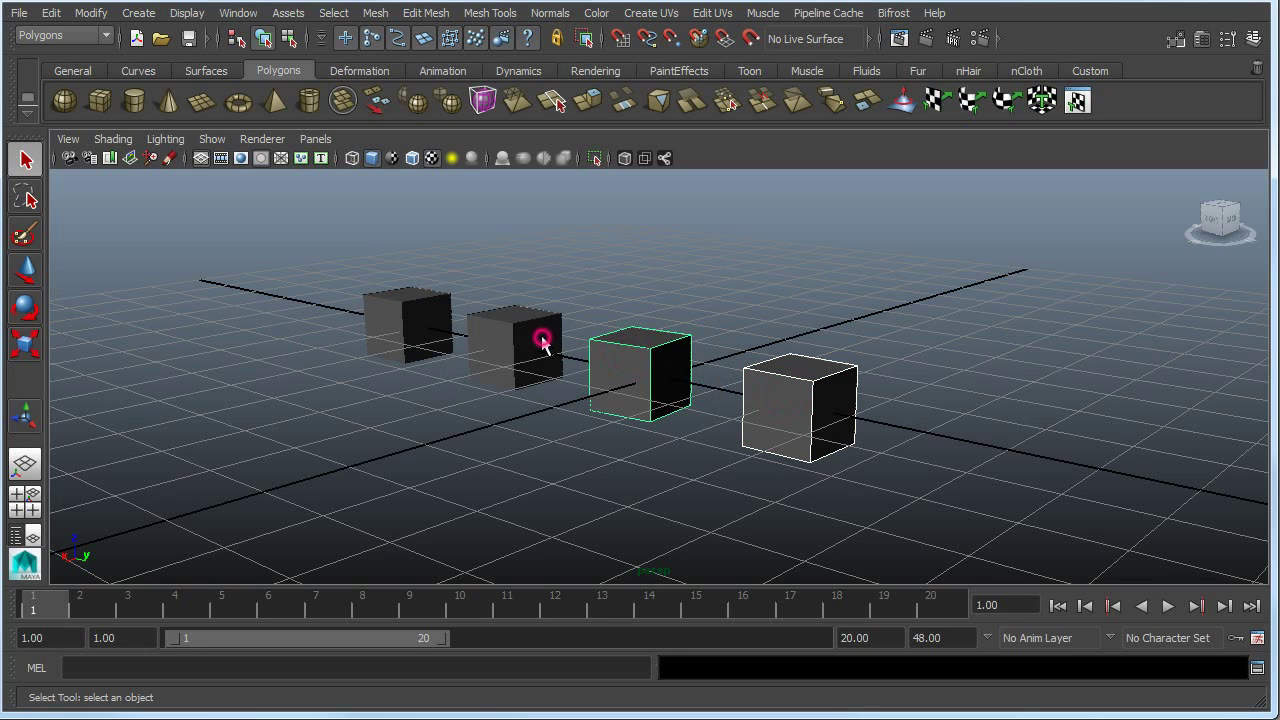
Ctrl-drag to drop the third and fourth cubes, Shift-drag to toggle selections, then deselect all.
ctrl+drag(566, 249, 896, 456)
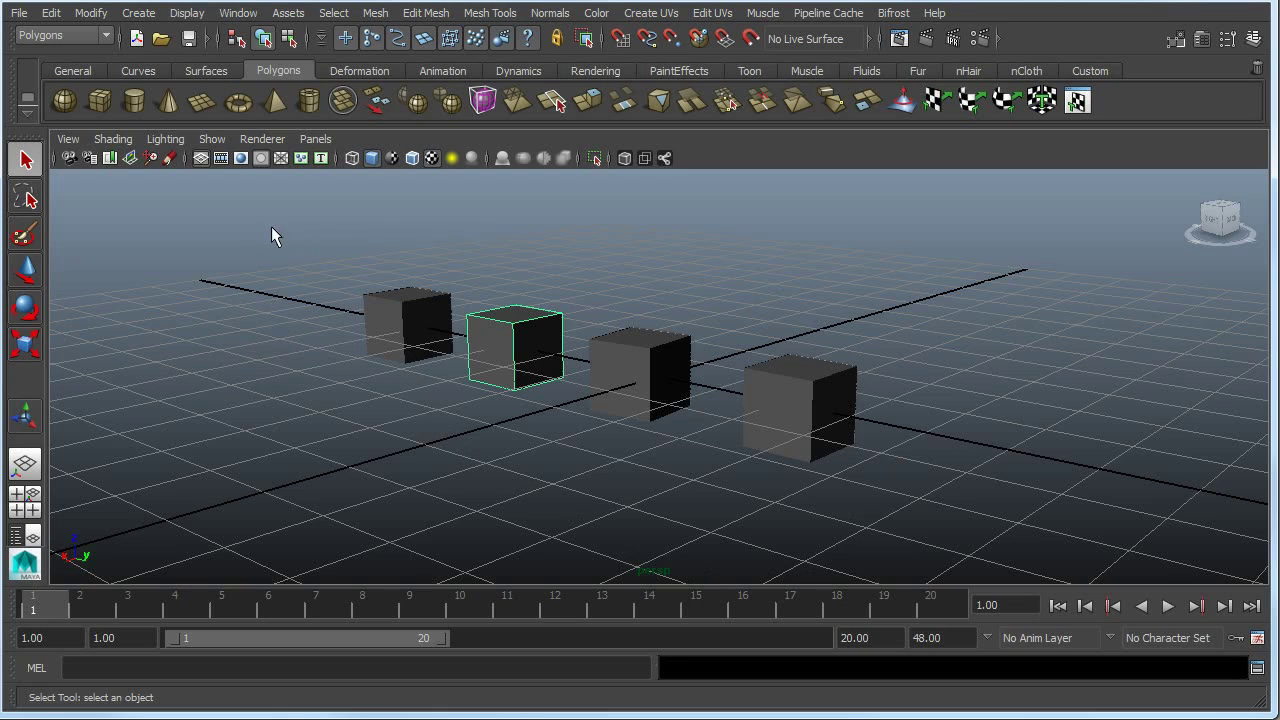
shift+drag(271, 226, 694, 497)
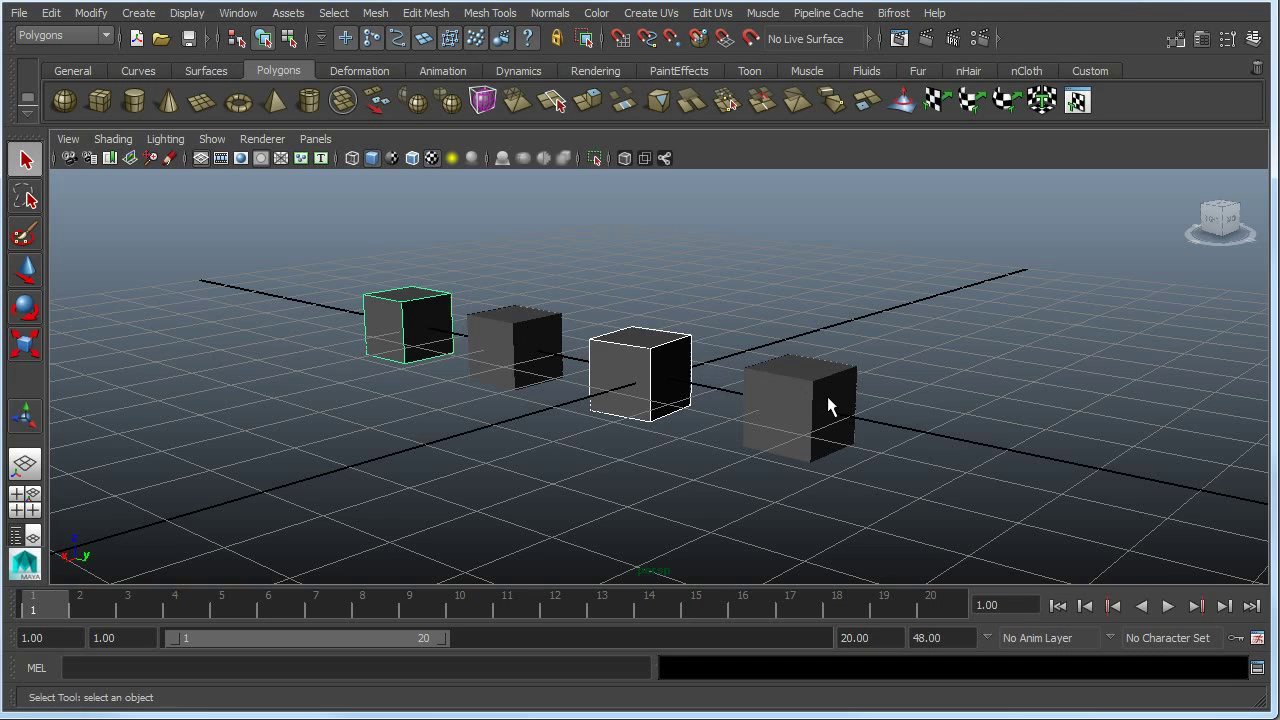
drag(269, 208, 900, 507)
shift+drag(900, 501, 900, 501)
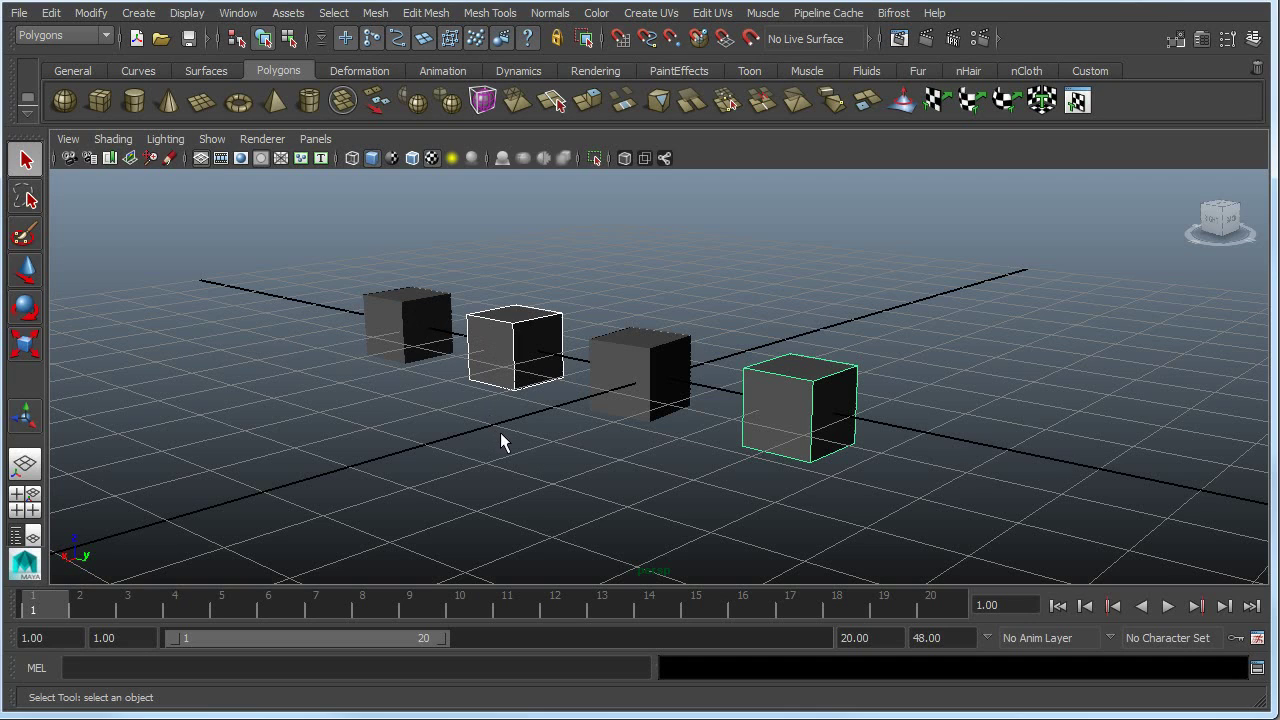
click(891, 301)
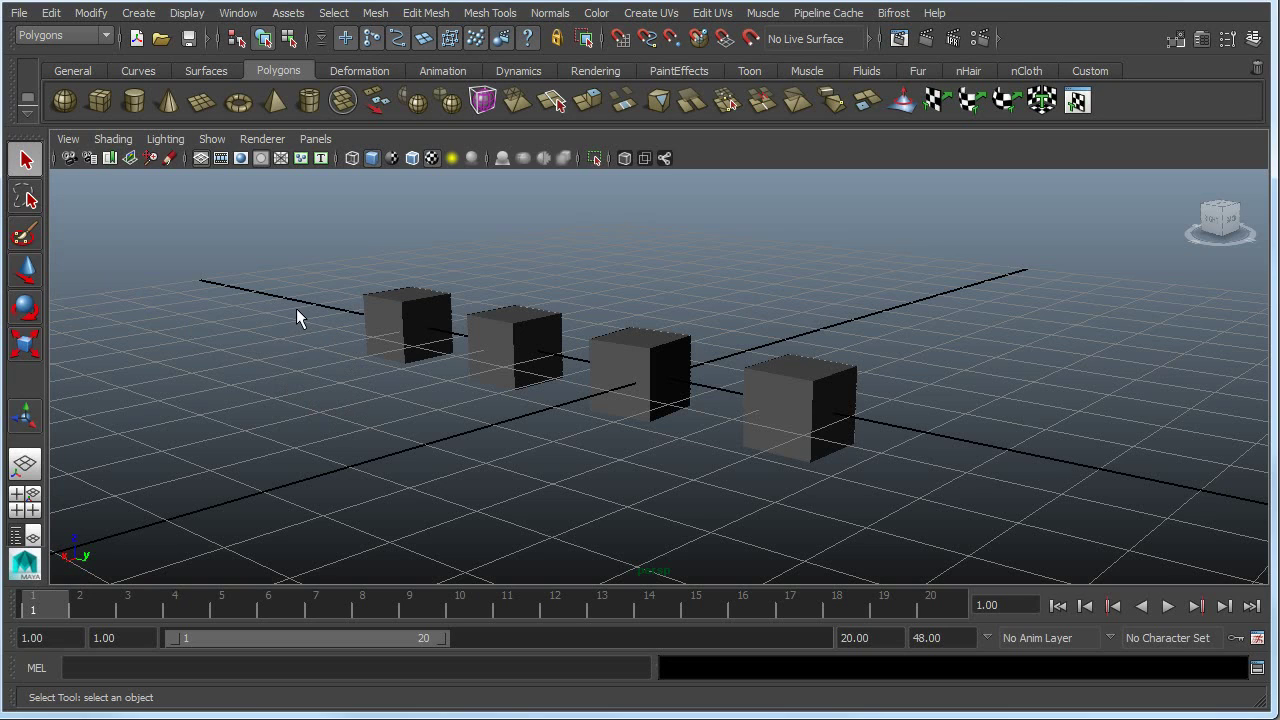
Try Lasso outlines around the first cube, then return to the Select Tool and pick it.
click(26, 198)
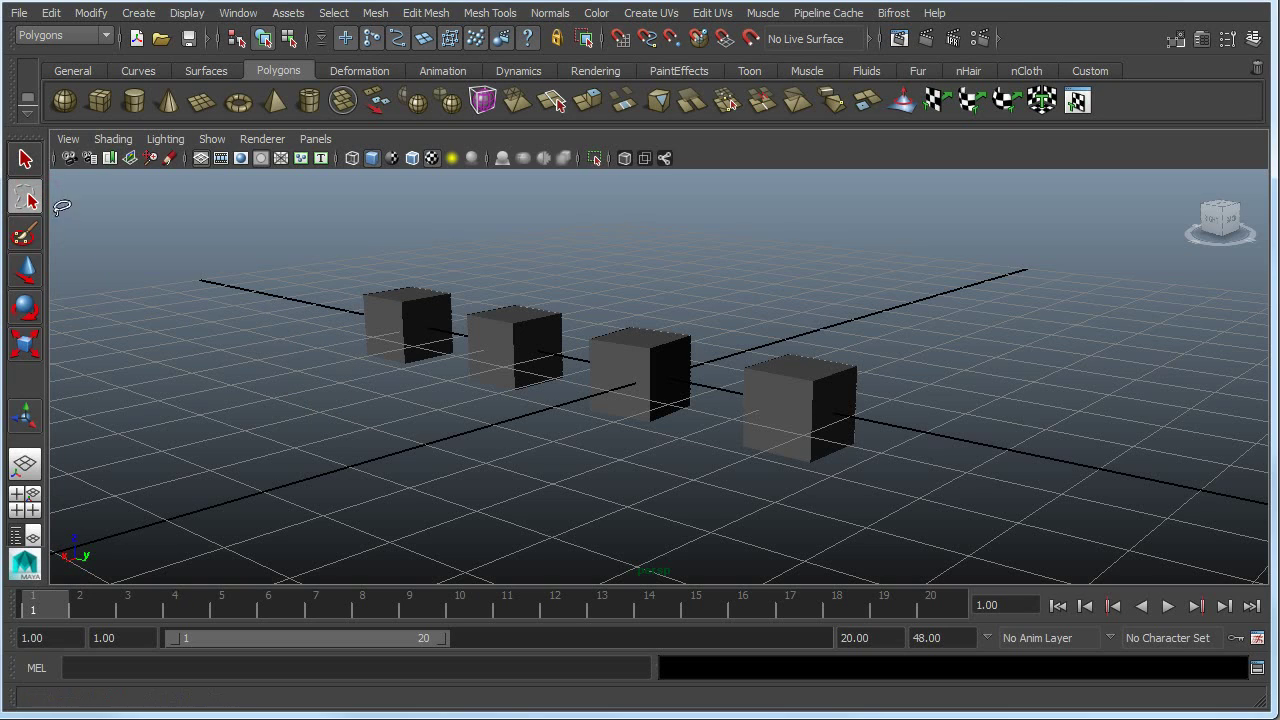
click(299, 320)
mouse_move(319, 287)
mouse_down()
mouse_move(400, 247)
mouse_move(425, 254)
mouse_move(453, 287)
mouse_move(421, 389)
mouse_move(444, 427)
mouse_move(472, 445)
mouse_move(542, 438)
mouse_move(591, 392)
mouse_move(625, 391)
mouse_move(645, 450)
mouse_move(600, 537)
mouse_move(435, 552)
mouse_move(360, 480)
mouse_move(300, 331)
mouse_up()
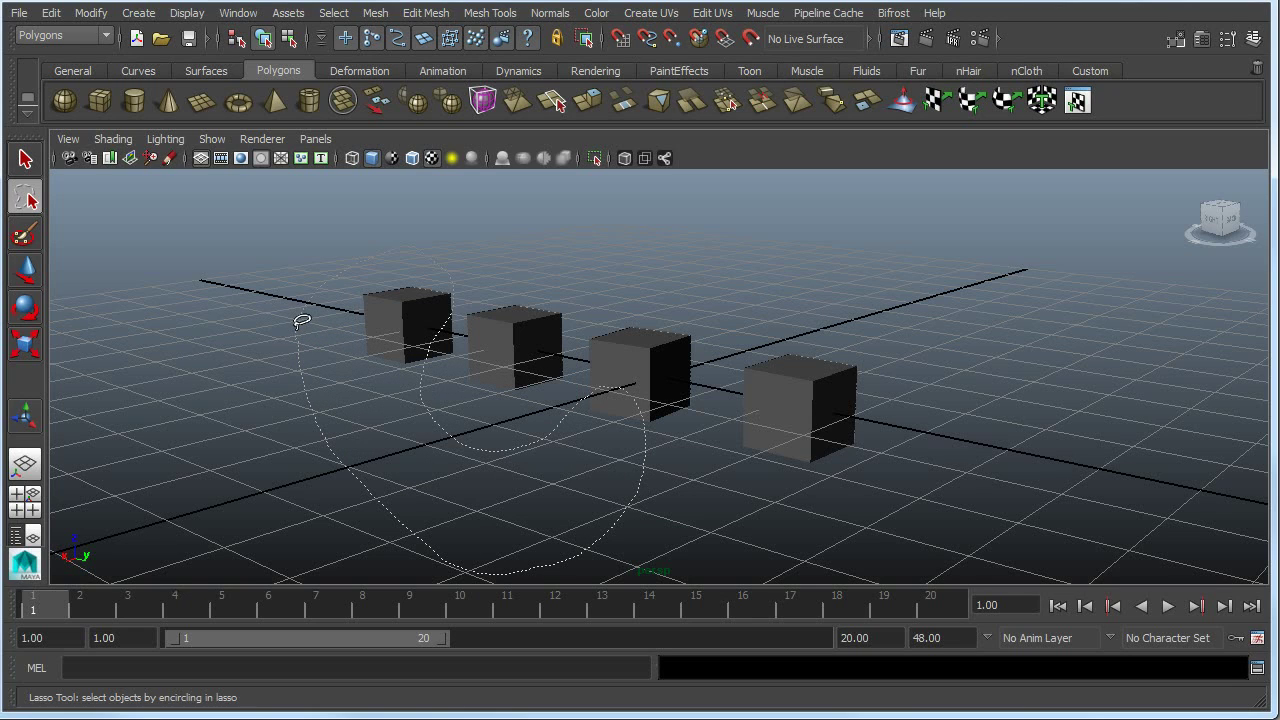
drag(302, 322, 298, 320)
mouse_move(431, 253)
mouse_down()
mouse_move(369, 279)
mouse_move(348, 324)
mouse_move(490, 472)
mouse_move(625, 493)
mouse_move(688, 434)
mouse_move(652, 399)
mouse_move(535, 420)
mouse_move(453, 416)
mouse_move(418, 272)
mouse_up()
mouse_move(340, 262)
mouse_down()
mouse_move(381, 374)
mouse_move(426, 426)
mouse_move(603, 519)
mouse_move(655, 451)
mouse_move(681, 321)
mouse_move(629, 384)
mouse_move(564, 429)
mouse_move(481, 425)
mouse_move(440, 400)
mouse_move(445, 340)
mouse_move(426, 264)
mouse_move(343, 263)
mouse_up()
click(401, 335)
key(q)
click(385, 312)
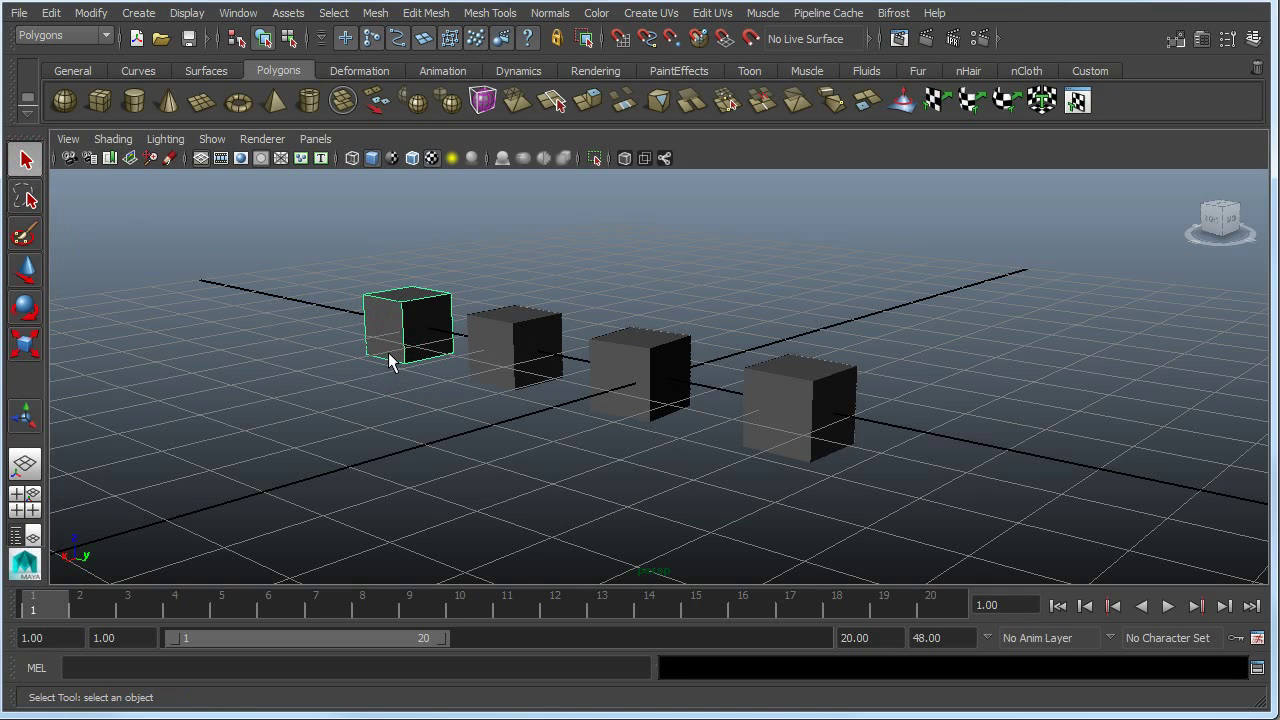
Lasso cubes into and out of the selection, ending with only the second cube selected.
click(25, 198)
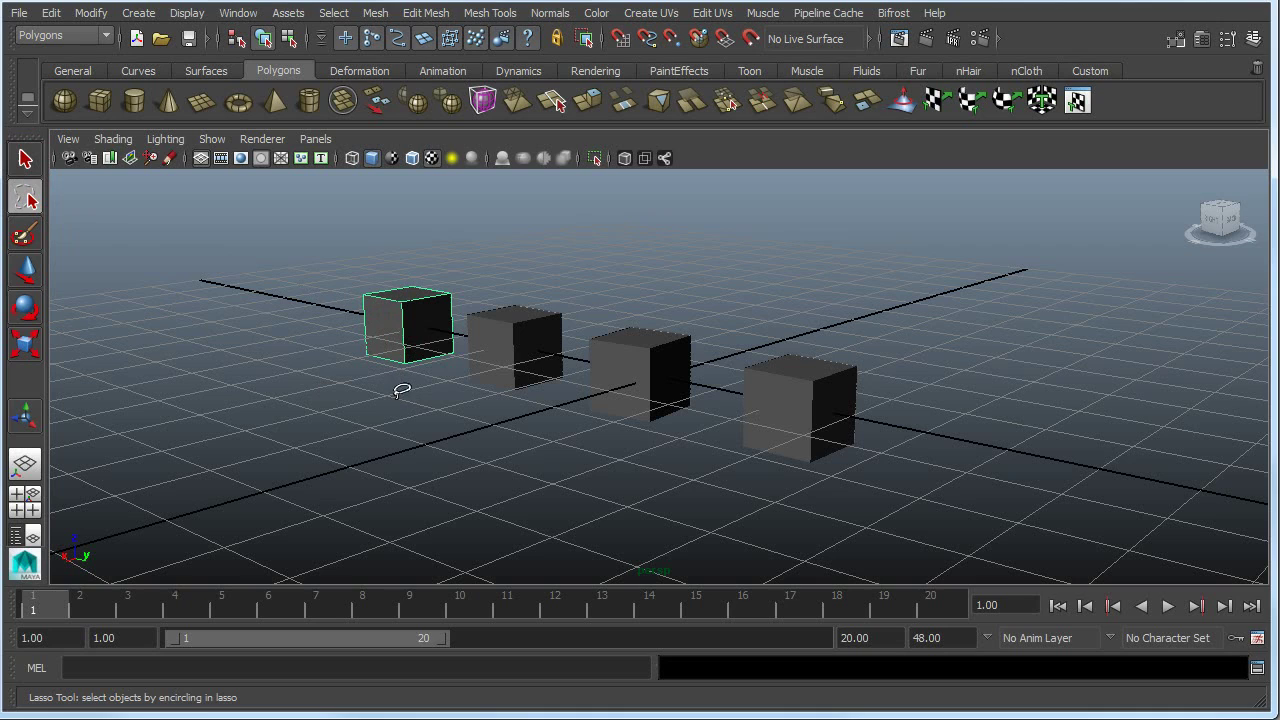
mouse_move(404, 402)
mouse_down()
mouse_move(439, 436)
mouse_move(564, 503)
mouse_move(634, 476)
mouse_move(658, 424)
mouse_move(635, 393)
mouse_move(515, 417)
mouse_up()
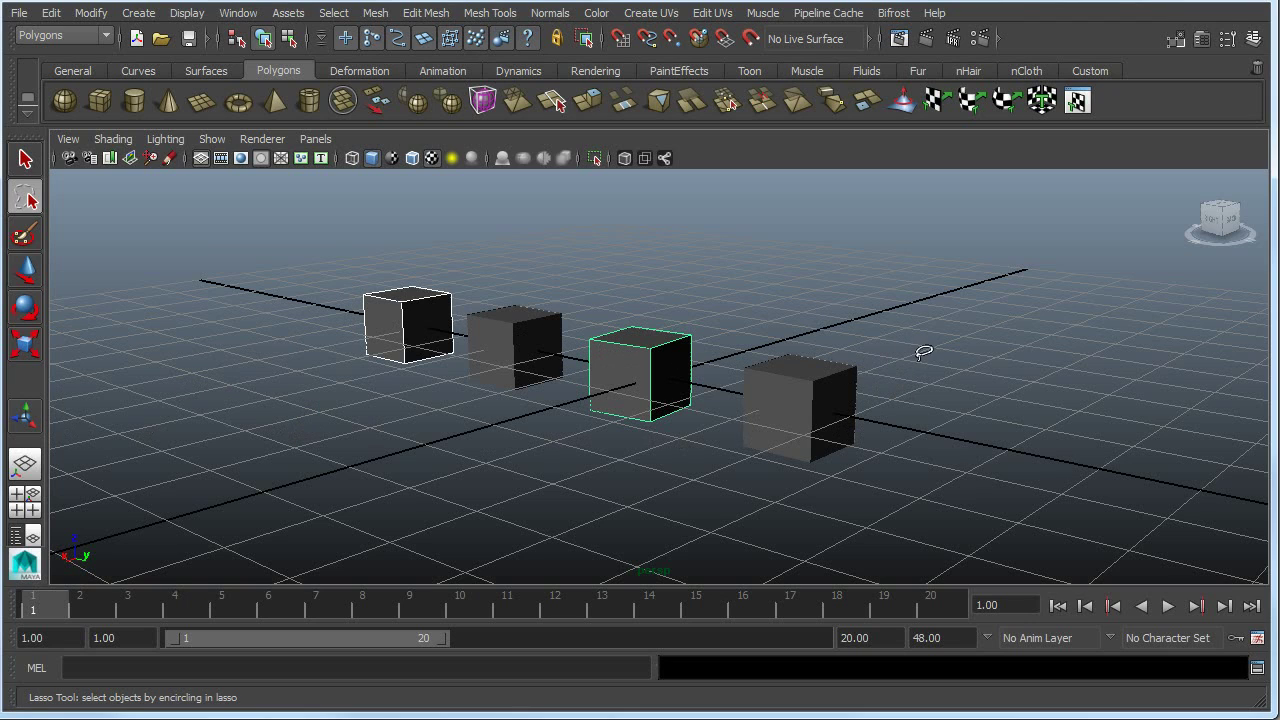
mouse_move(920, 350)
mouse_down()
mouse_move(806, 334)
mouse_move(823, 500)
mouse_move(936, 395)
mouse_move(920, 351)
mouse_move(945, 358)
mouse_move(950, 452)
mouse_up()
ctrl+drag(717, 260, 623, 491)
drag(420, 246, 360, 366)
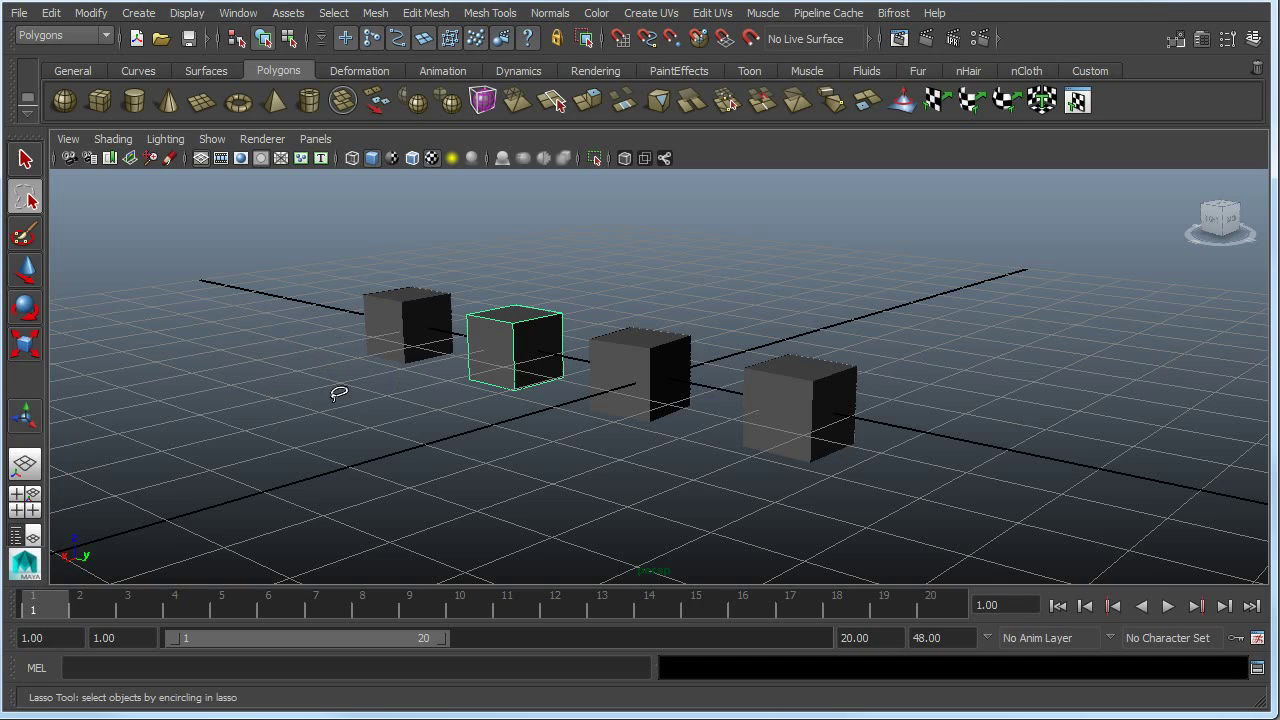
With the Move Tool (W), click the third, fourth, first and second cubes, ending on the third.
key(w)
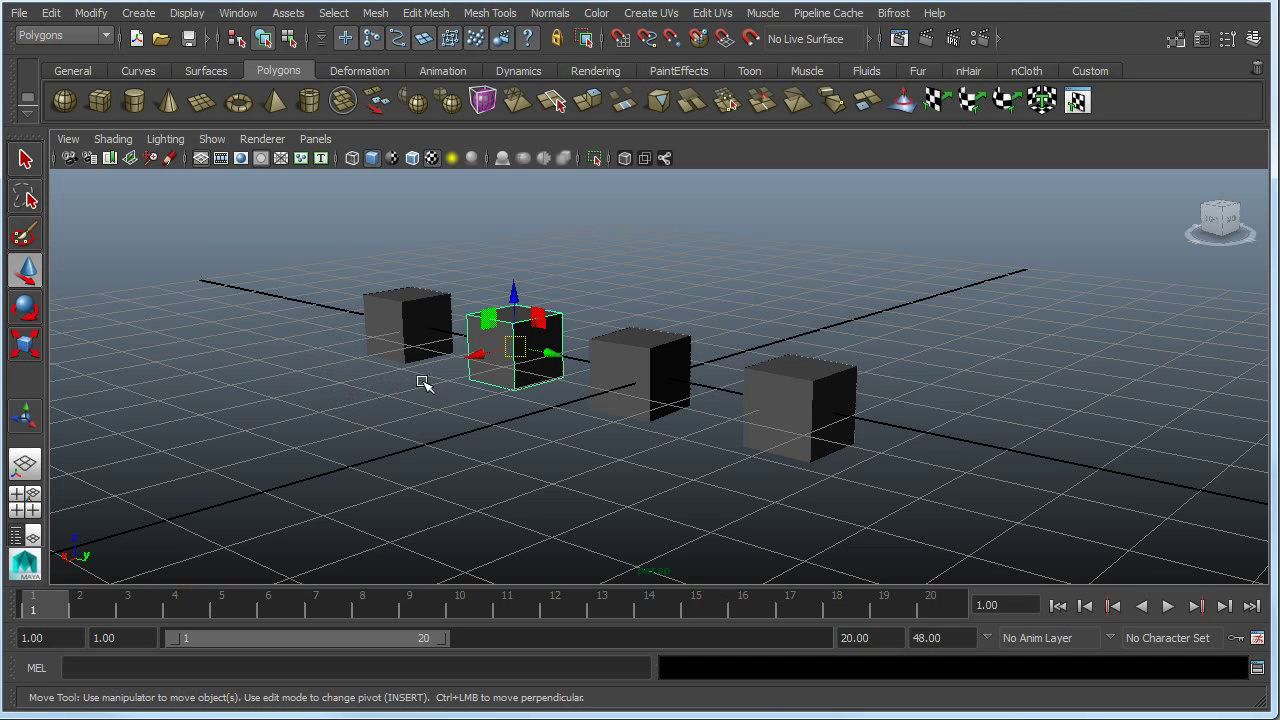
click(650, 372)
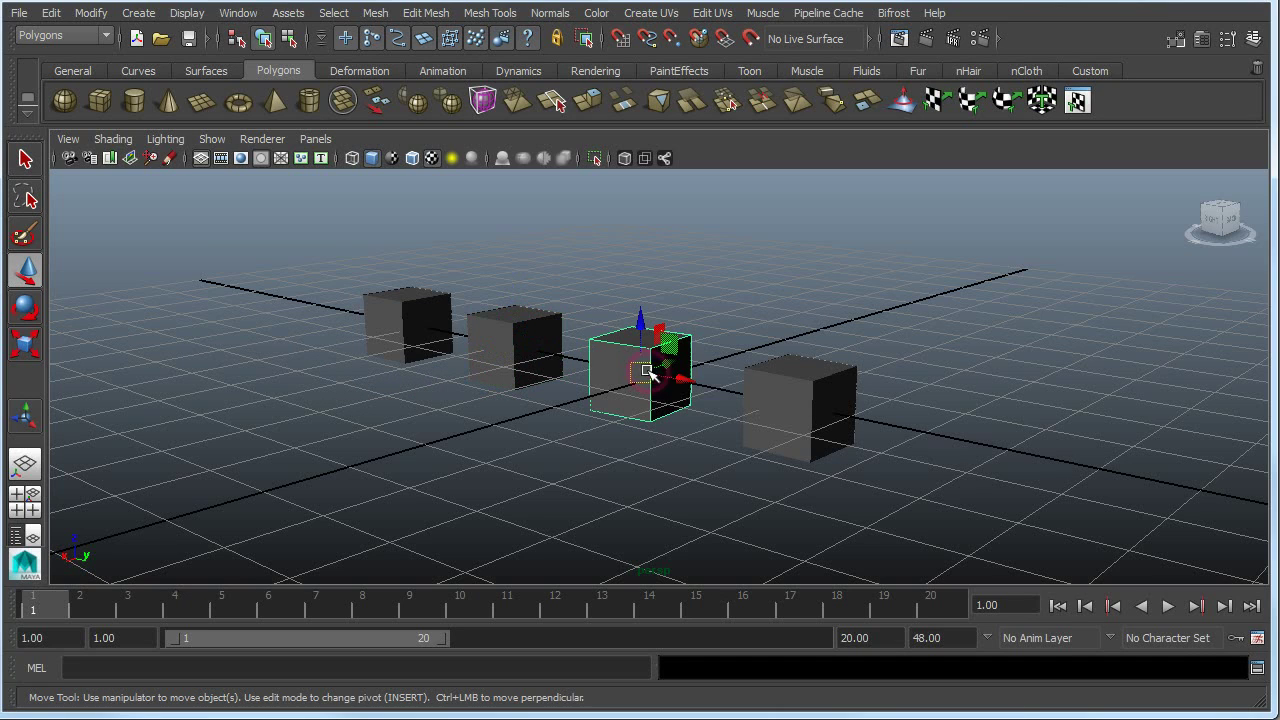
click(816, 408)
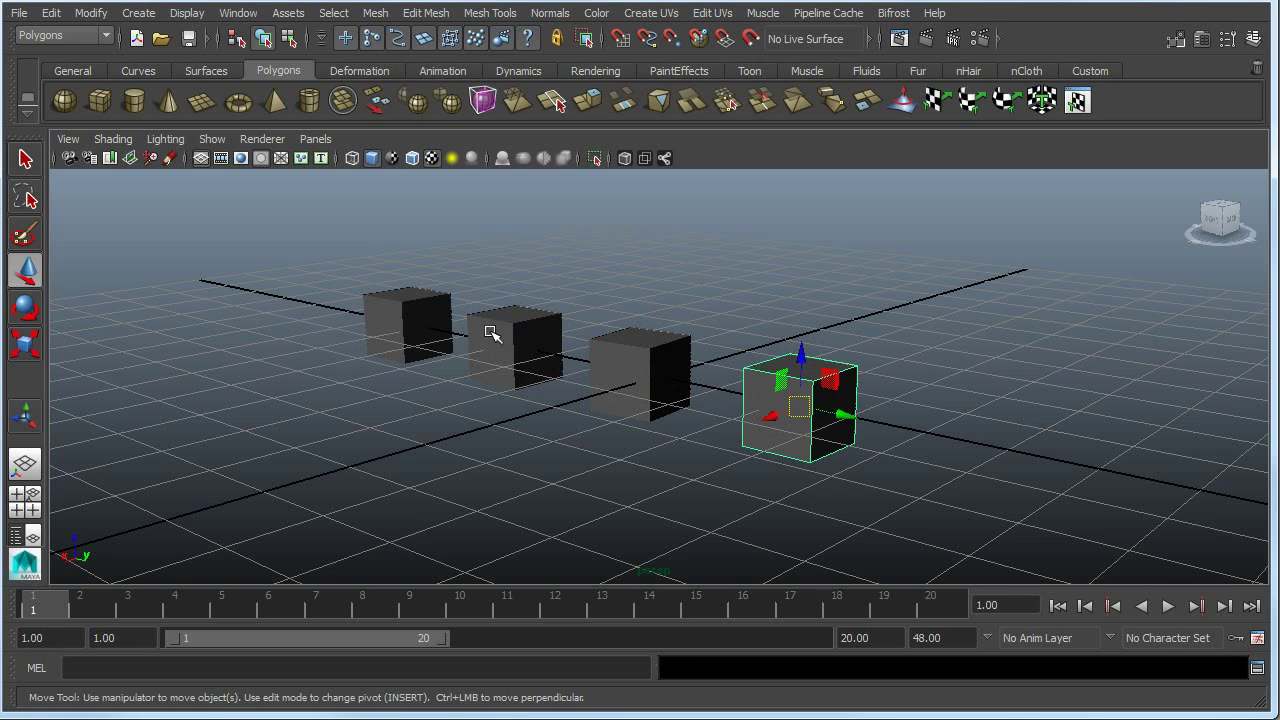
click(404, 318)
click(501, 345)
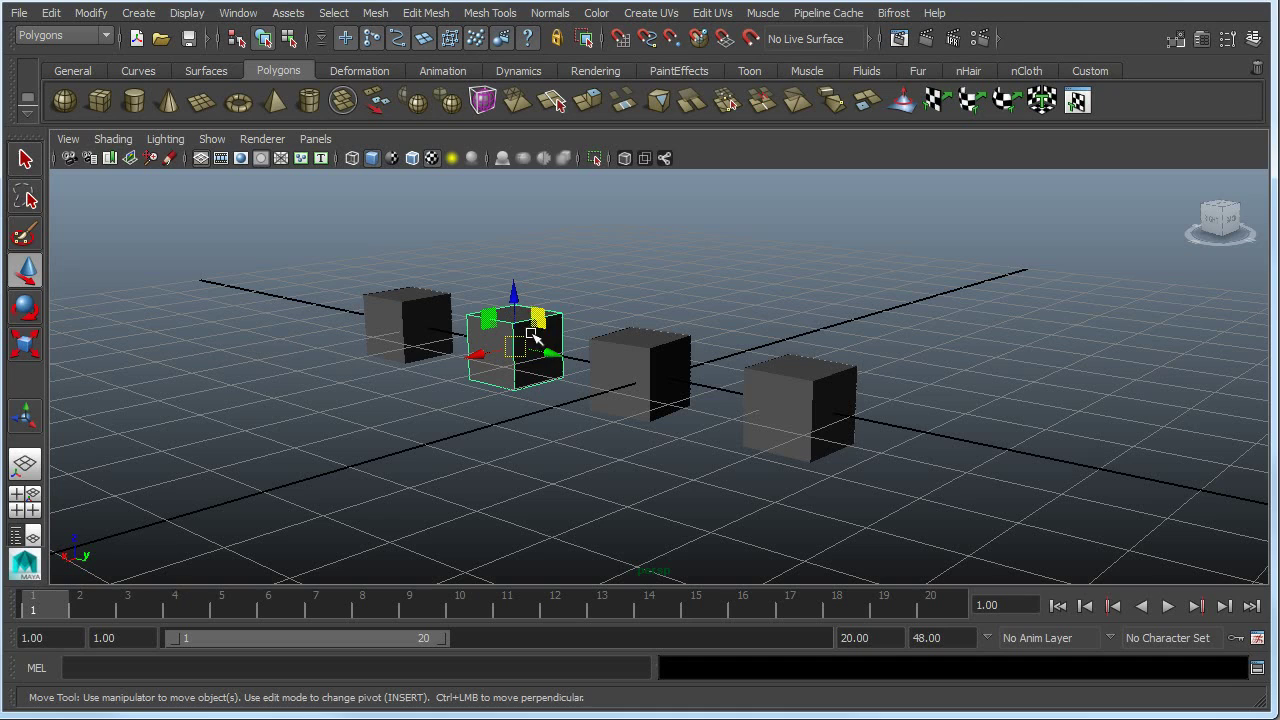
click(649, 380)
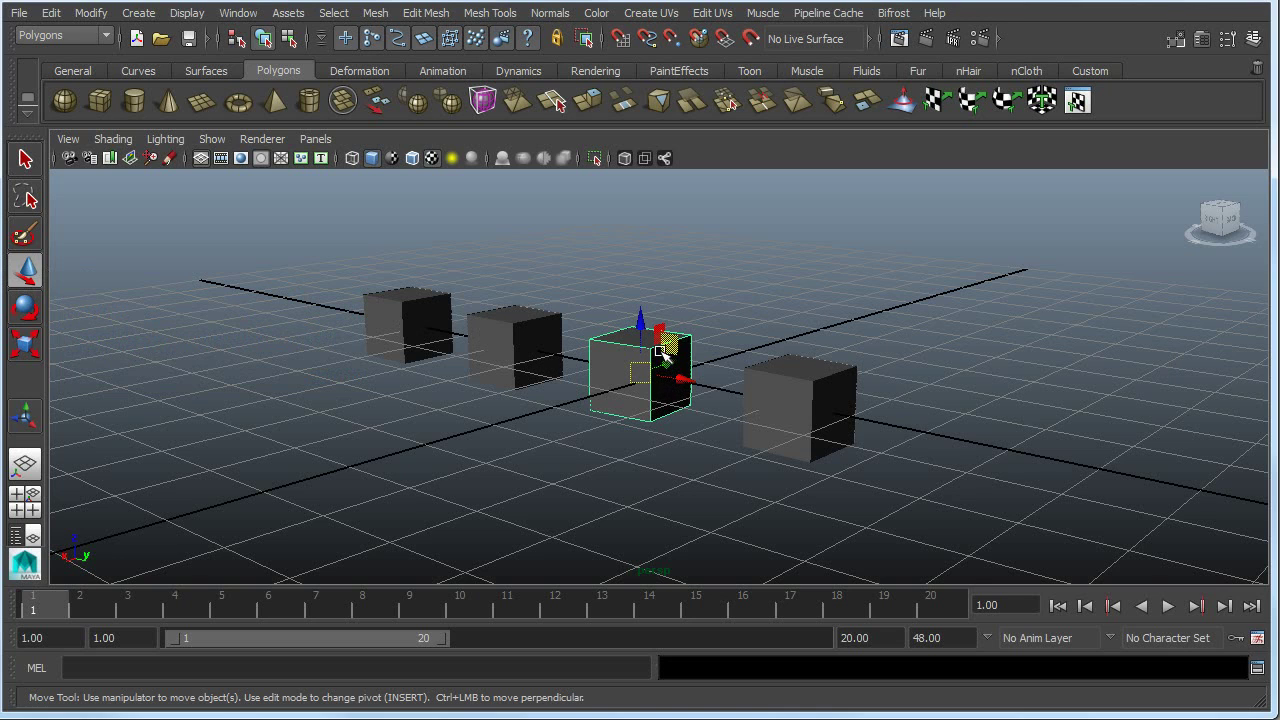
Drag the cube along its move axes up, down and sideways, then raise it.
scroll(667, 365, up, 5)
scroll(660, 372, down, 2)
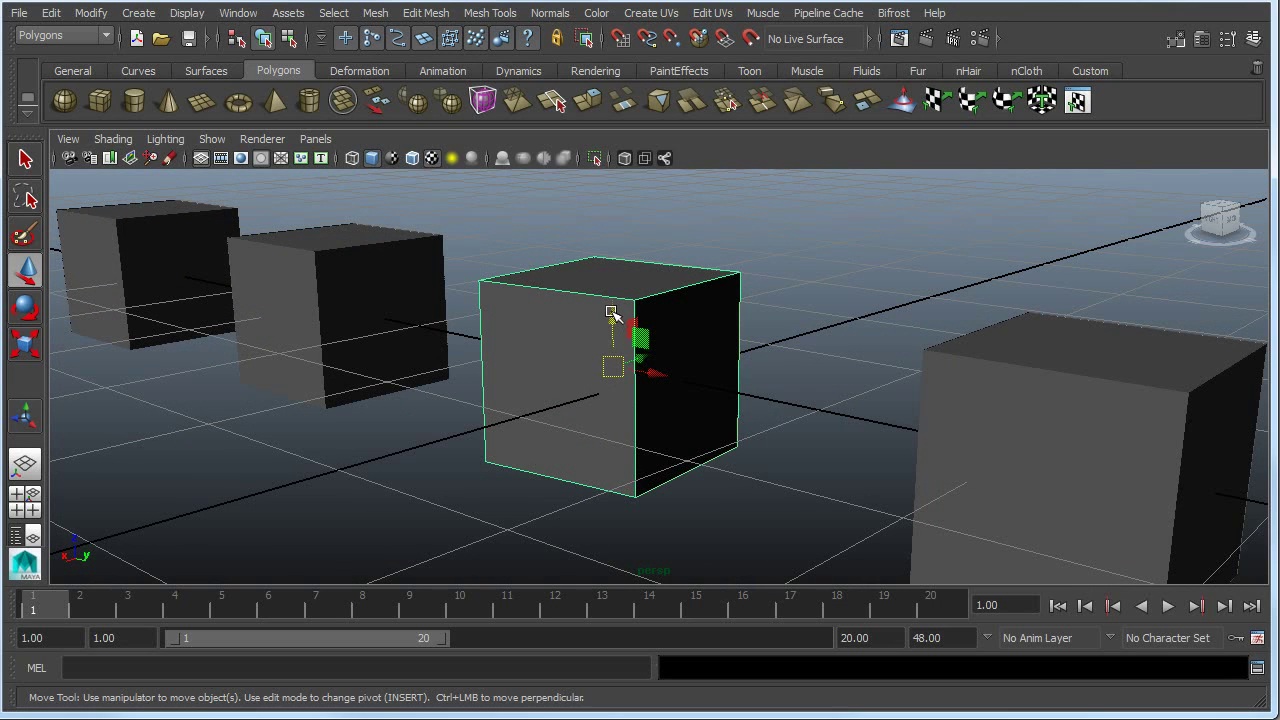
mouse_move(611, 311)
mouse_down()
mouse_move(611, 272)
mouse_move(611, 316)
mouse_up()
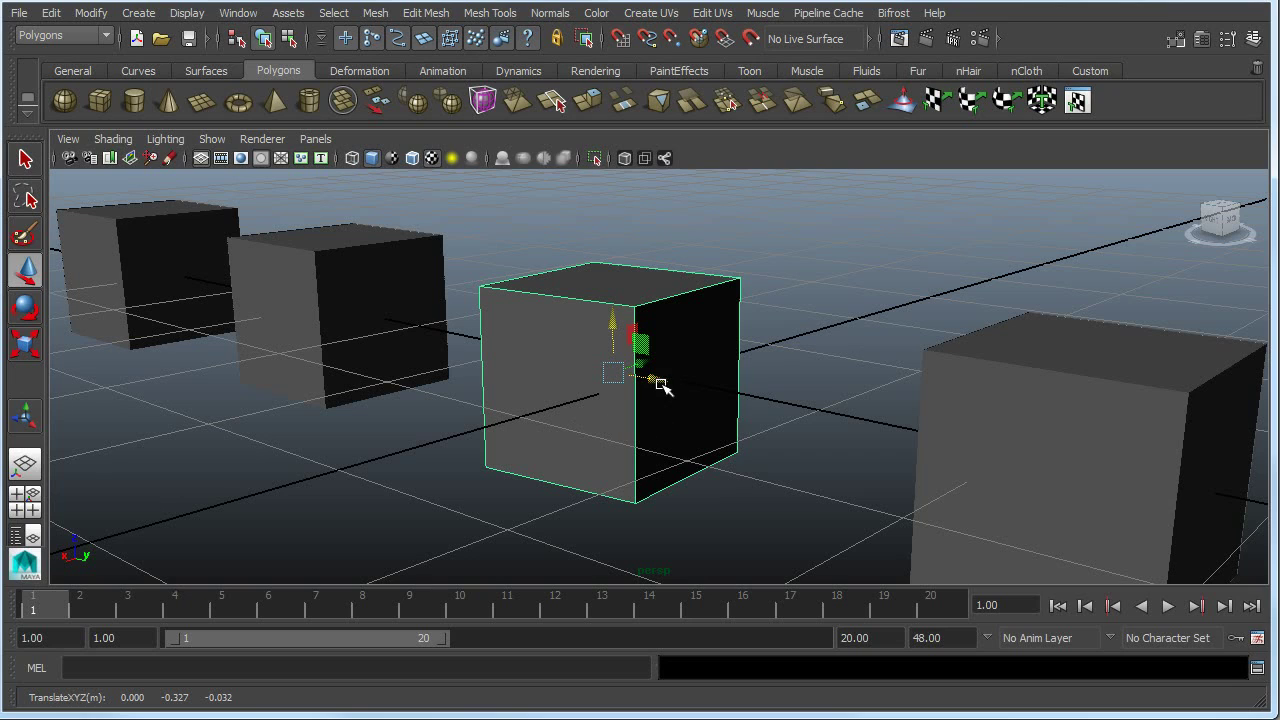
click(611, 328)
click(655, 381)
middle_drag(655, 381, 675, 440)
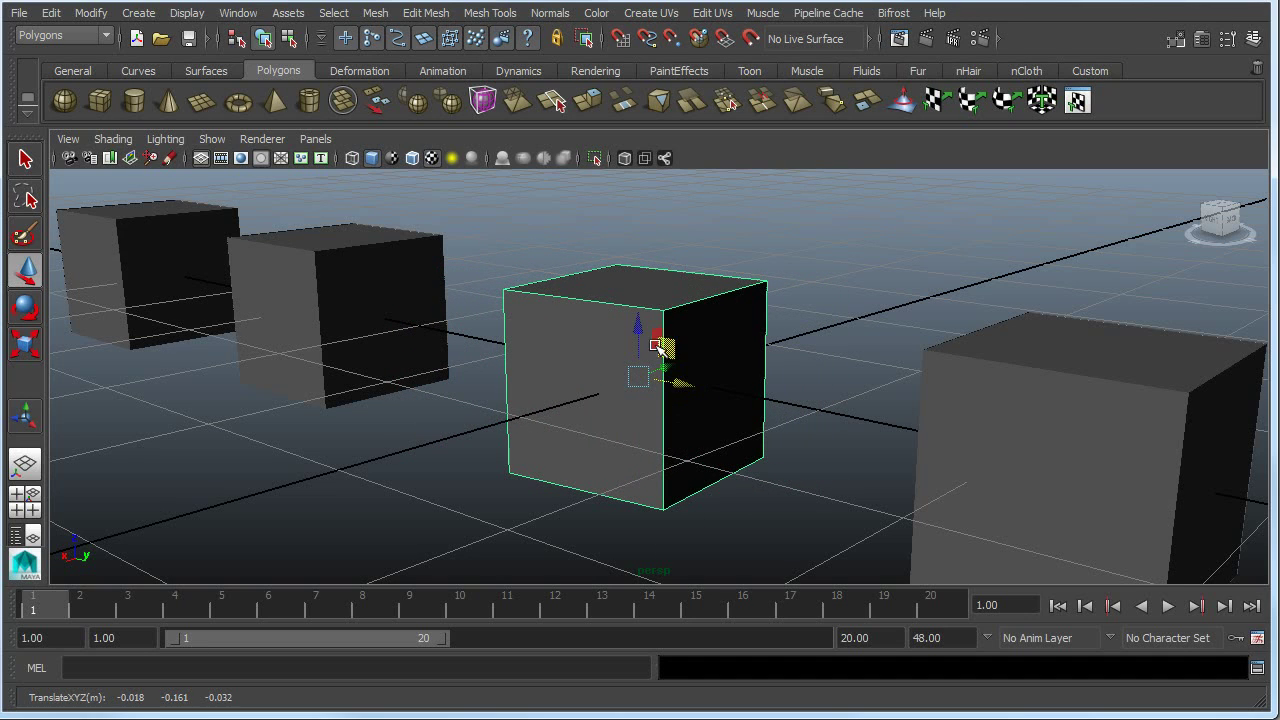
mouse_move(641, 322)
mouse_down()
mouse_move(638, 198)
mouse_move(646, 374)
mouse_move(654, 311)
mouse_move(651, 286)
mouse_move(643, 449)
mouse_move(632, 297)
mouse_move(637, 309)
mouse_up()
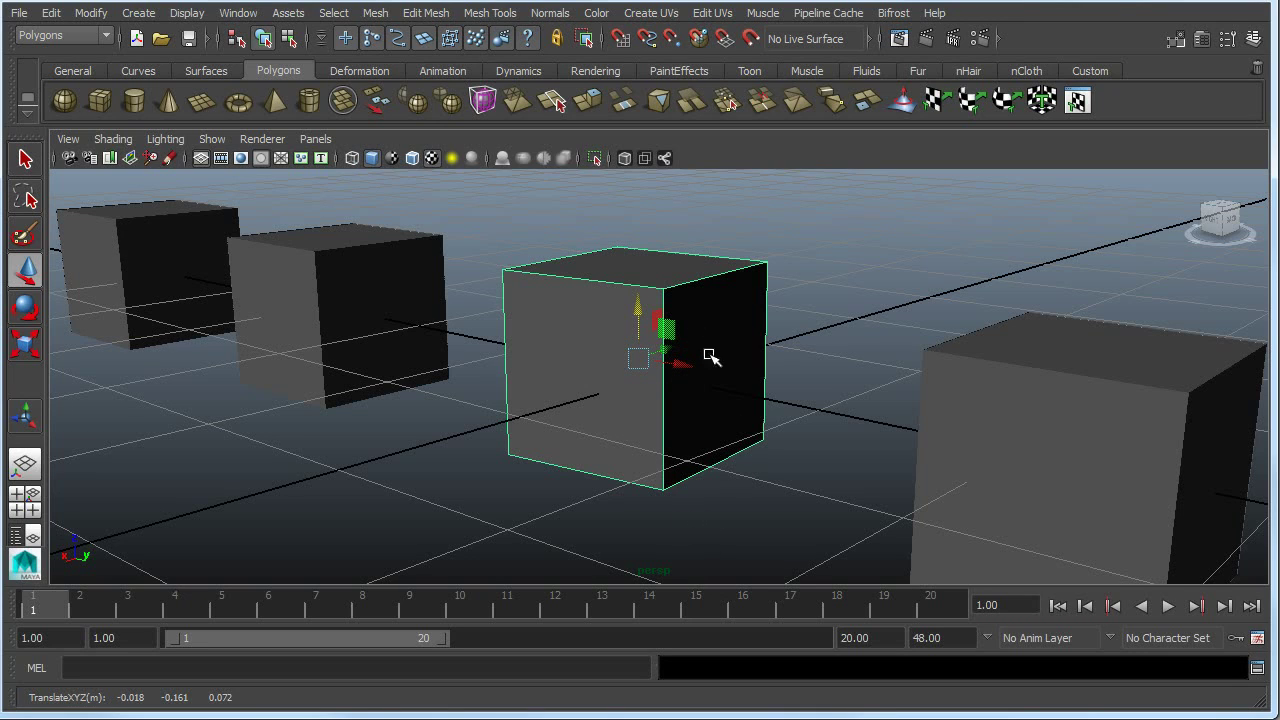
From an orbited view, drag the cube's centre and plane handles to offset it in the row.
scroll(681, 323, up, 3)
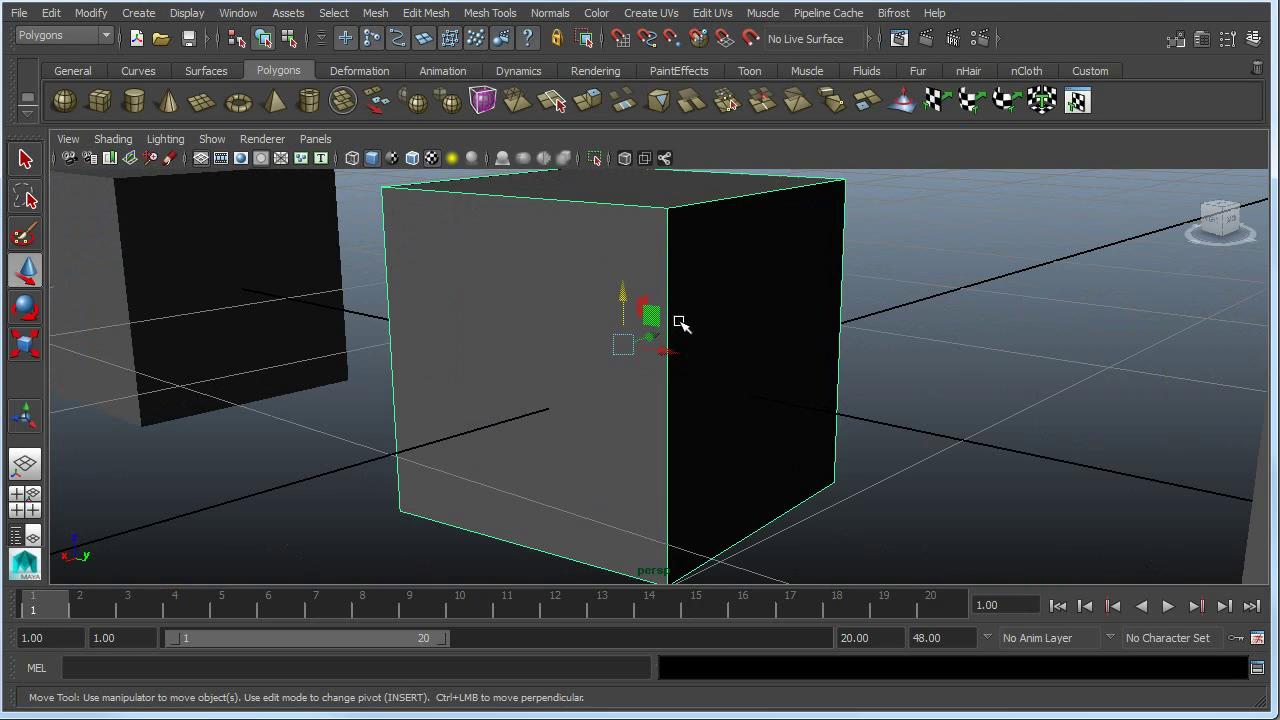
scroll(664, 325, down, 3)
alt+drag(703, 545, 475, 559)
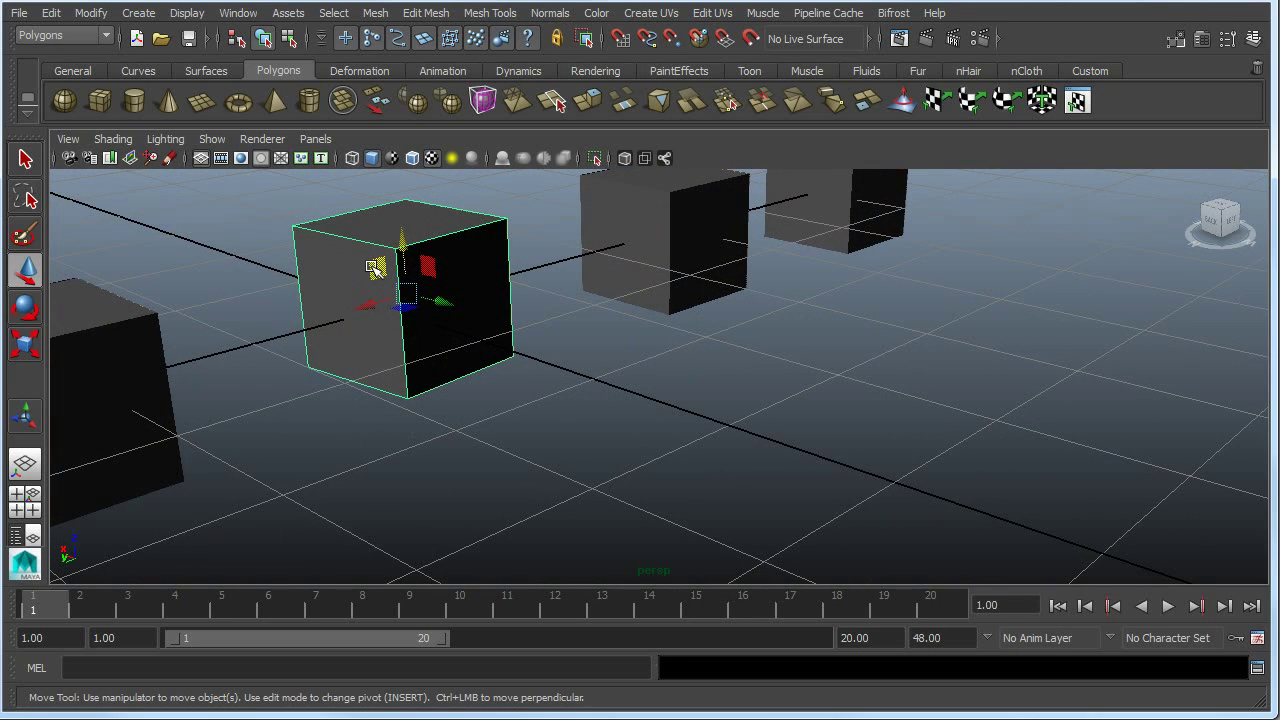
drag(440, 303, 446, 309)
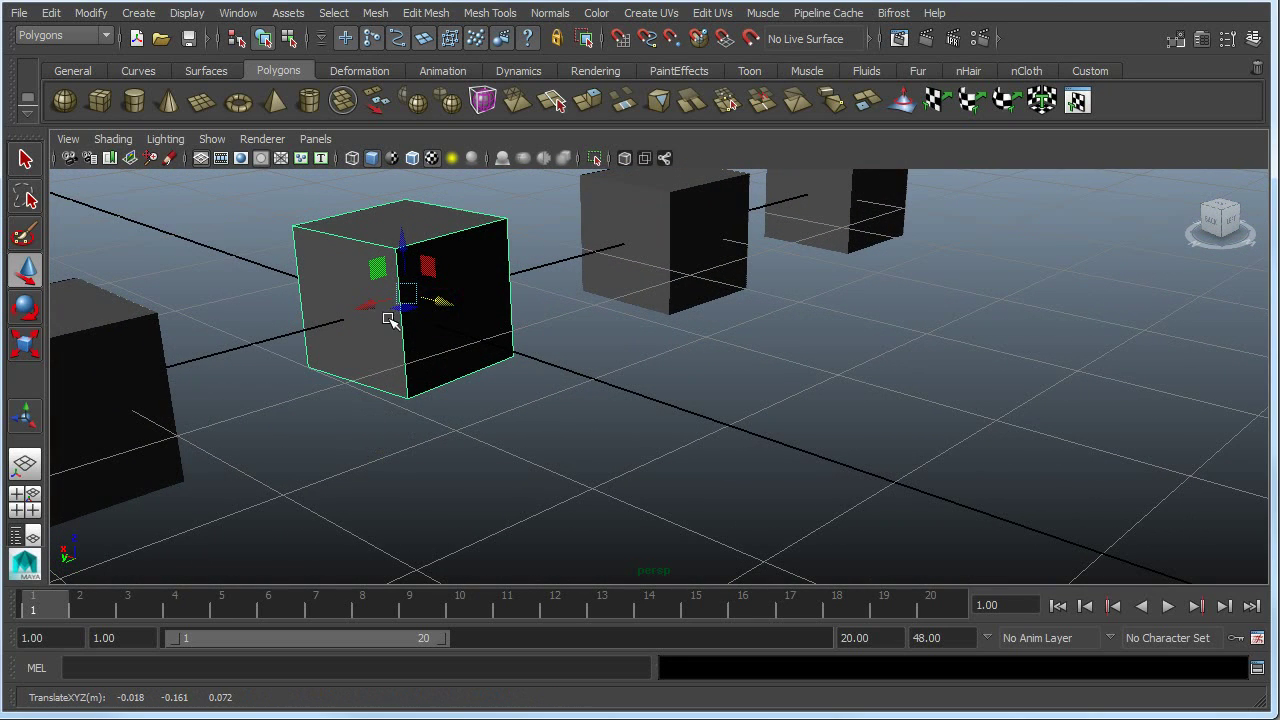
scroll(390, 320, up, 3)
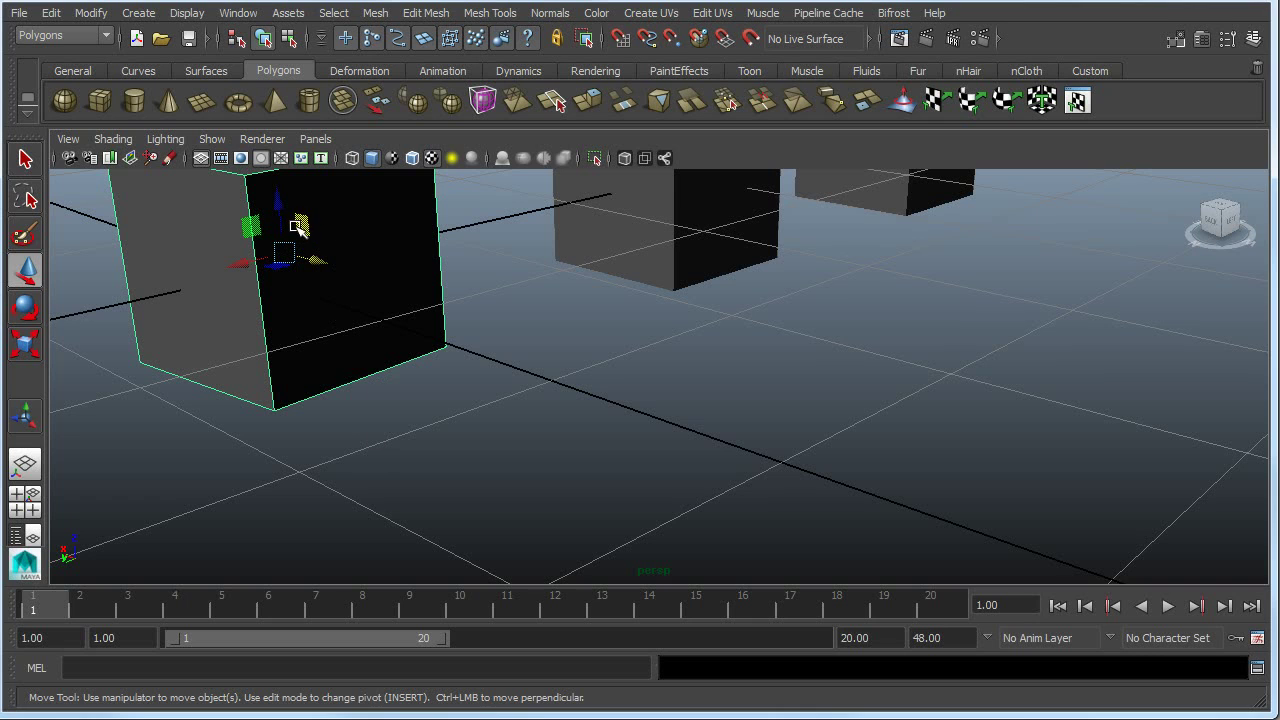
drag(298, 226, 369, 273)
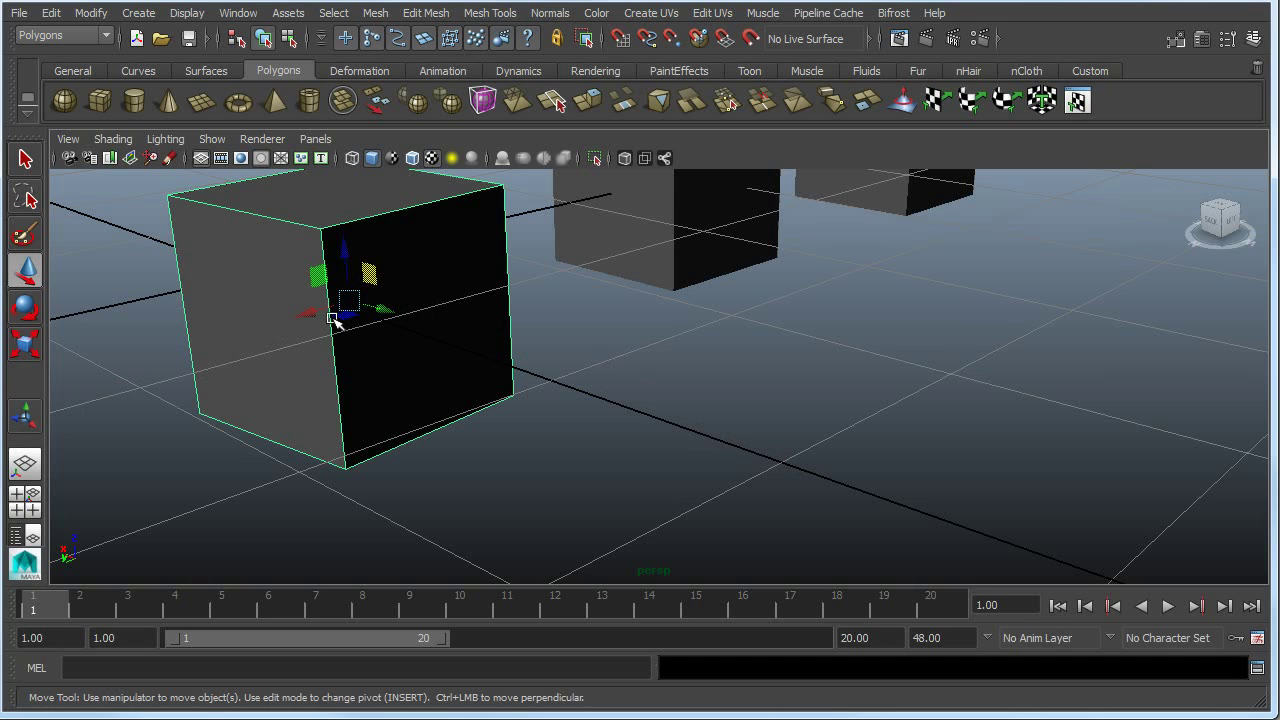
drag(348, 302, 374, 320)
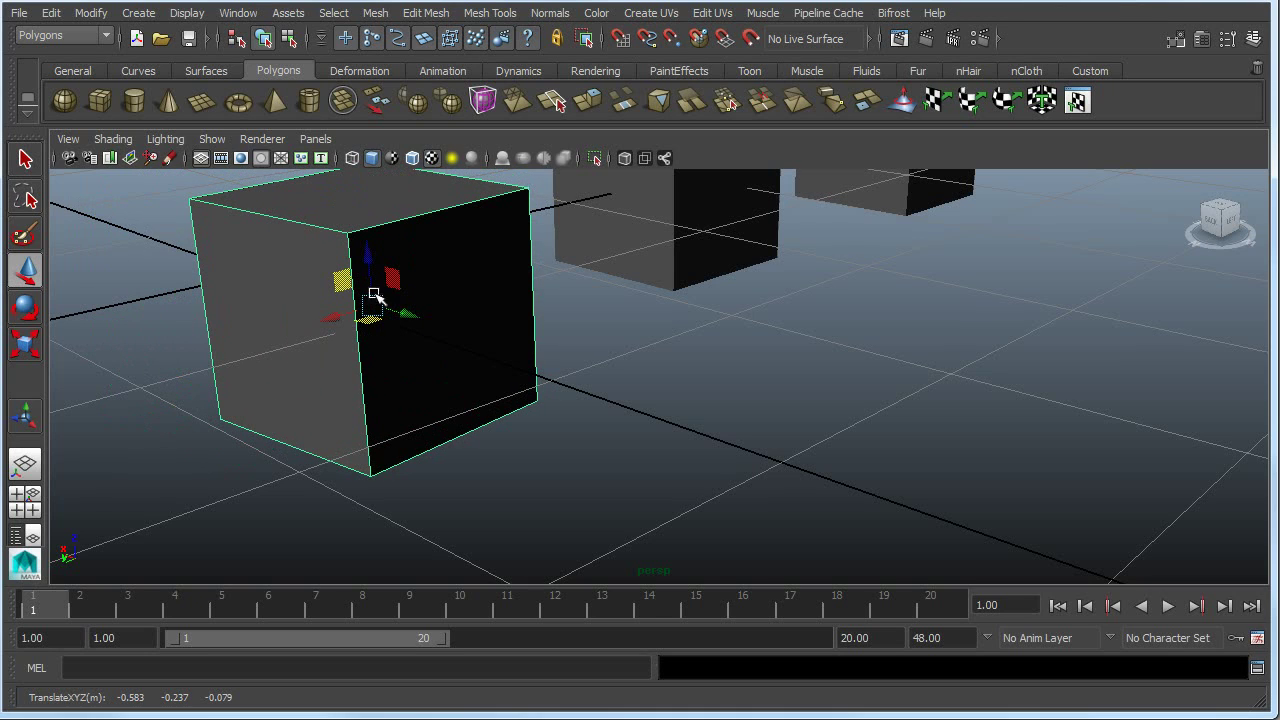
drag(343, 280, 380, 283)
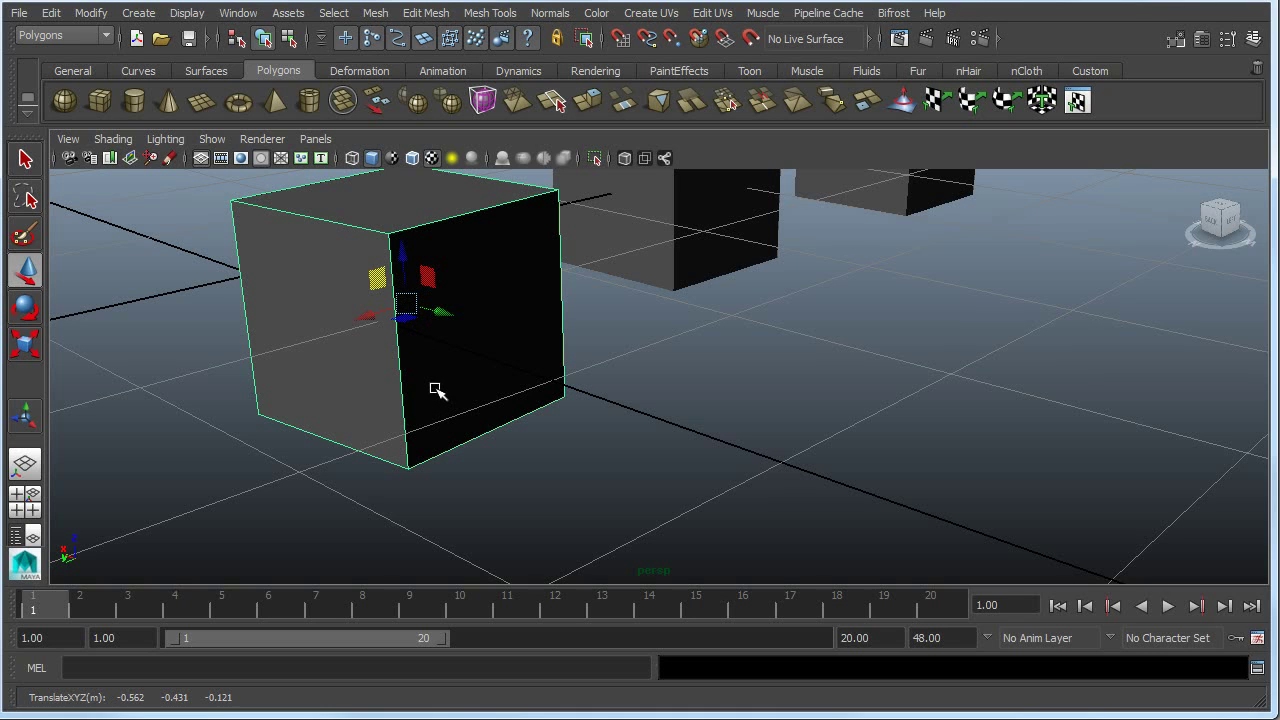
mouse_move(407, 302)
mouse_down()
mouse_move(463, 329)
mouse_move(580, 271)
mouse_move(734, 391)
mouse_move(466, 245)
mouse_move(403, 163)
mouse_move(291, 286)
mouse_move(714, 349)
mouse_move(420, 371)
mouse_move(374, 333)
mouse_move(380, 251)
mouse_move(386, 297)
mouse_move(429, 357)
mouse_move(450, 366)
mouse_move(471, 323)
mouse_move(486, 323)
mouse_move(491, 382)
mouse_move(491, 277)
mouse_move(334, 297)
mouse_move(313, 382)
mouse_move(634, 289)
mouse_move(549, 343)
mouse_move(754, 349)
mouse_move(397, 289)
mouse_up()
scroll(430, 340, down, 5)
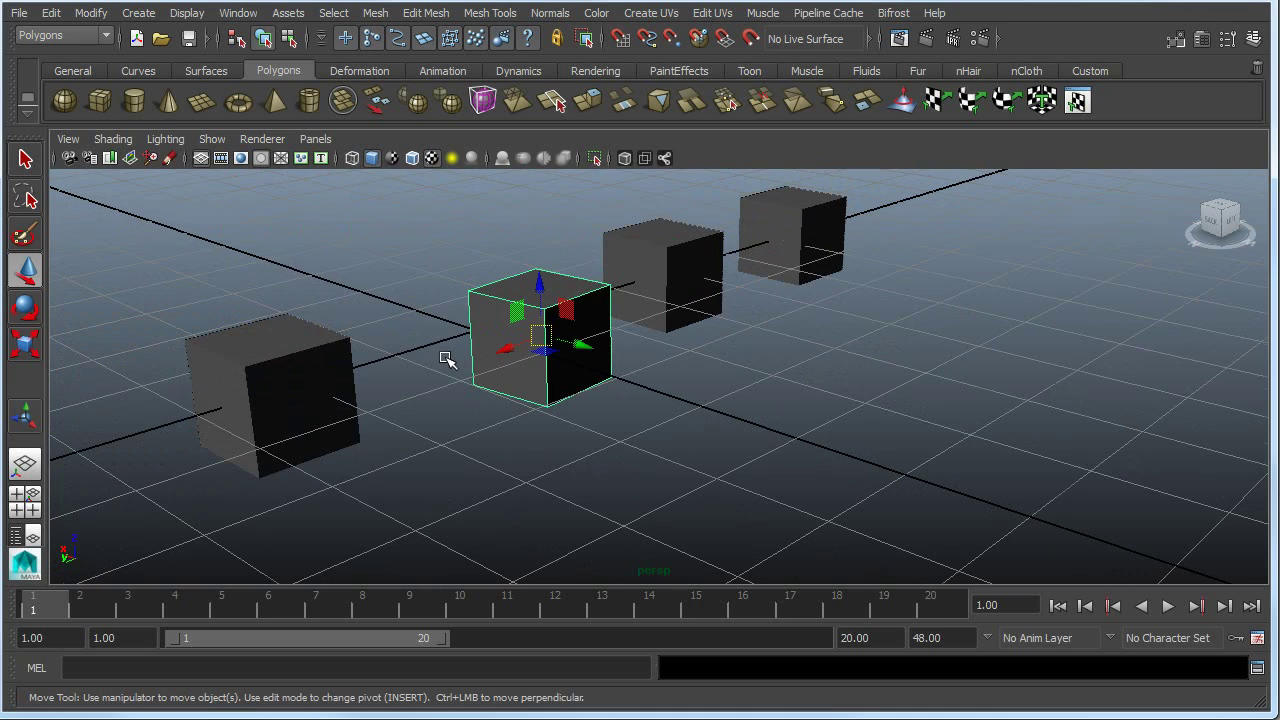
Reselect the third cube and drag it up-left to translate -0.494, -0.586, -0.040.
click(390, 518)
alt+drag(390, 518, 695, 508)
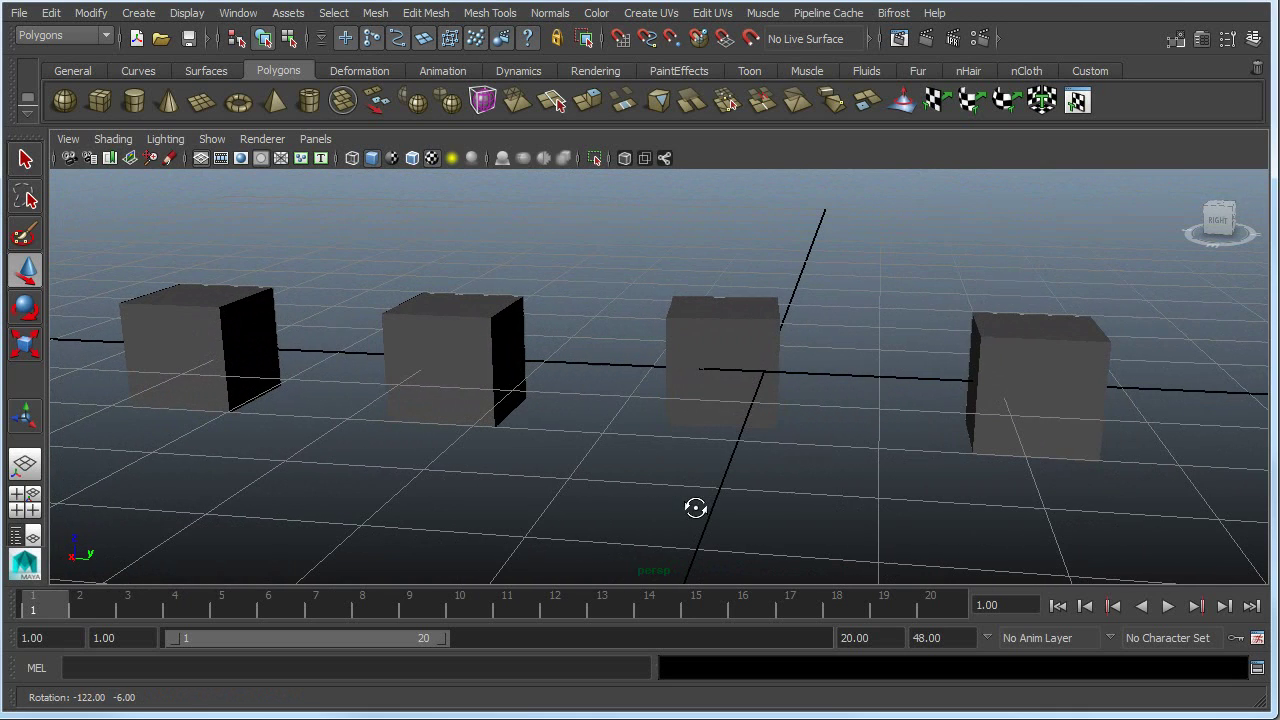
click(732, 362)
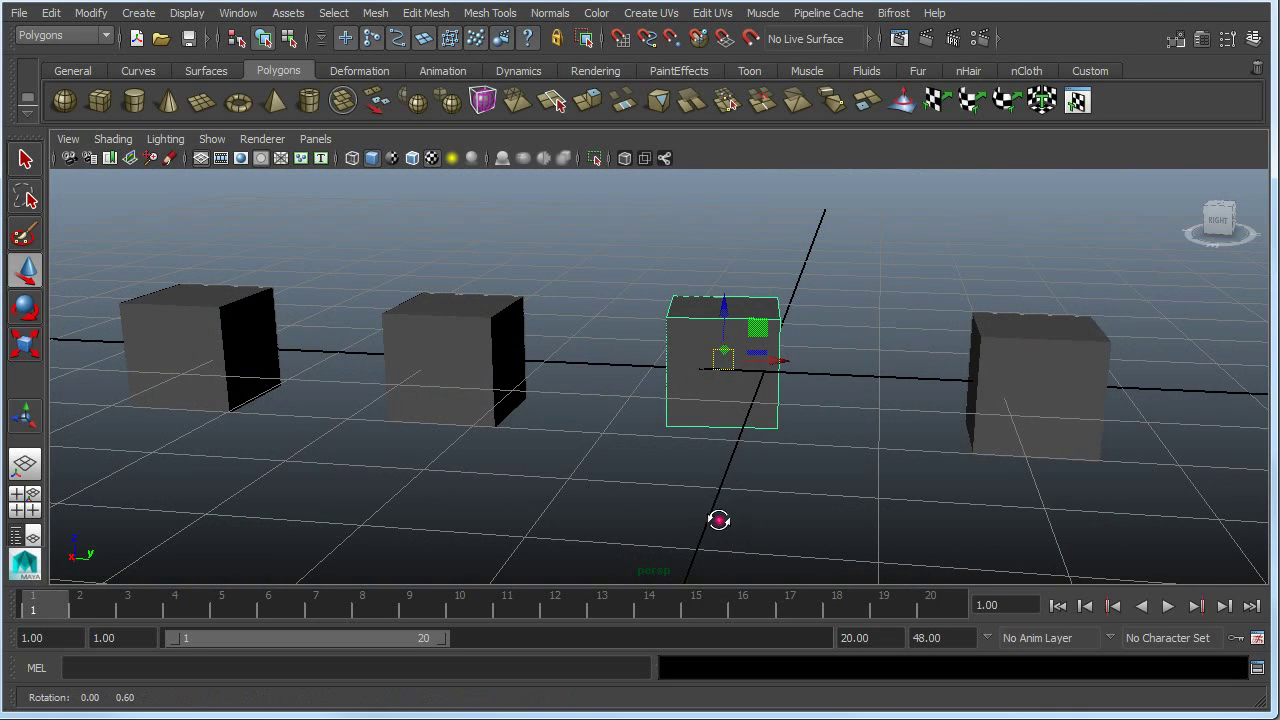
alt+drag(717, 517, 664, 535)
drag(717, 416, 659, 456)
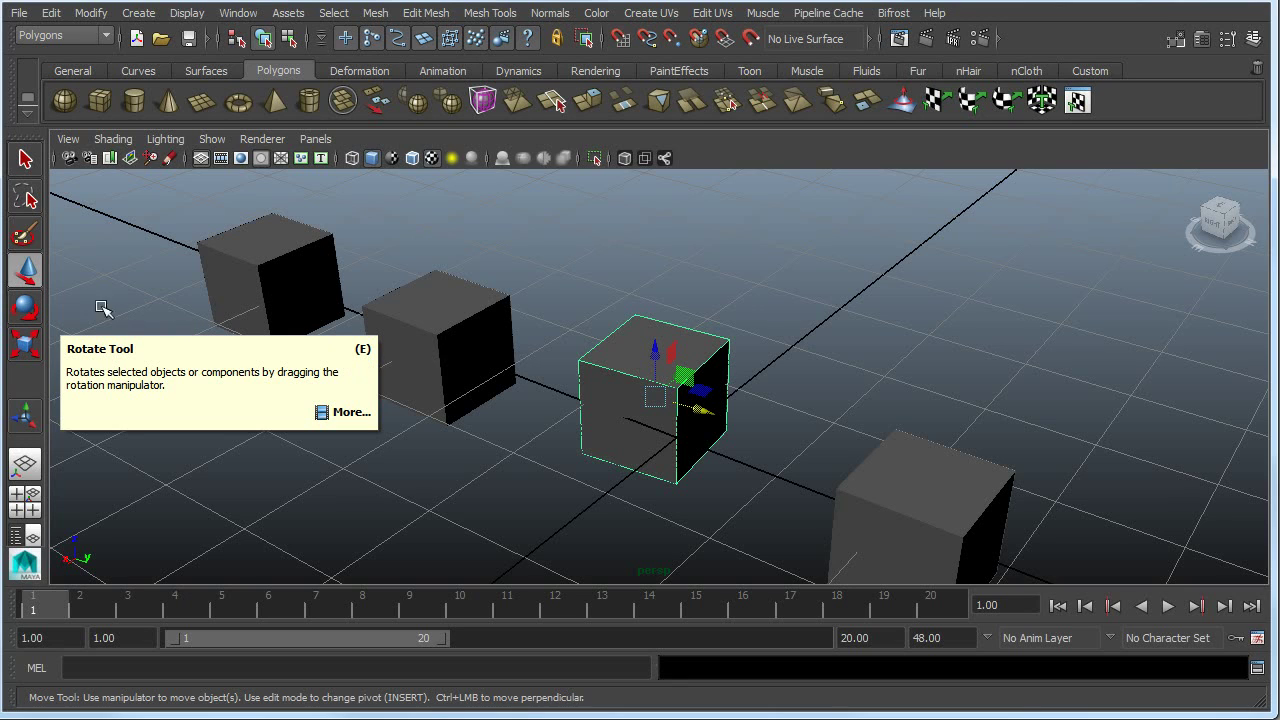
With the Rotate Tool, freely tumble the cube to rotation 739.795, -76.229, 119.973.
click(26, 309)
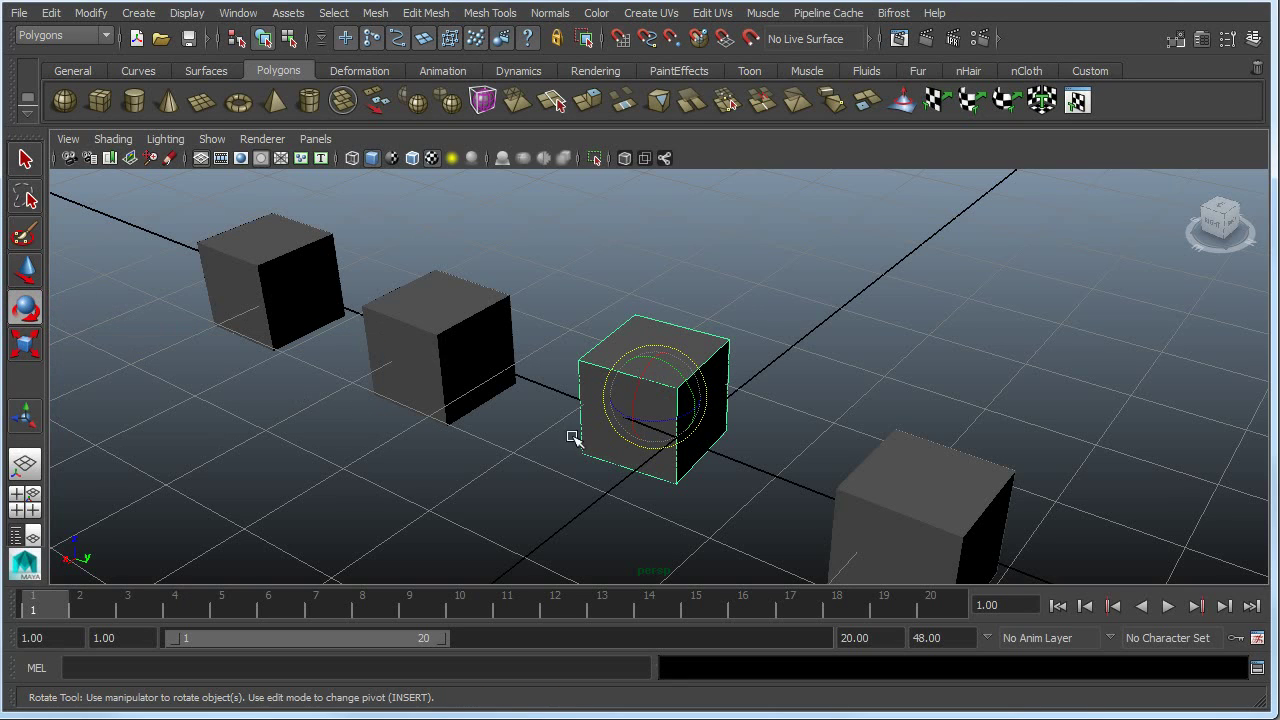
scroll(712, 457, up, 3)
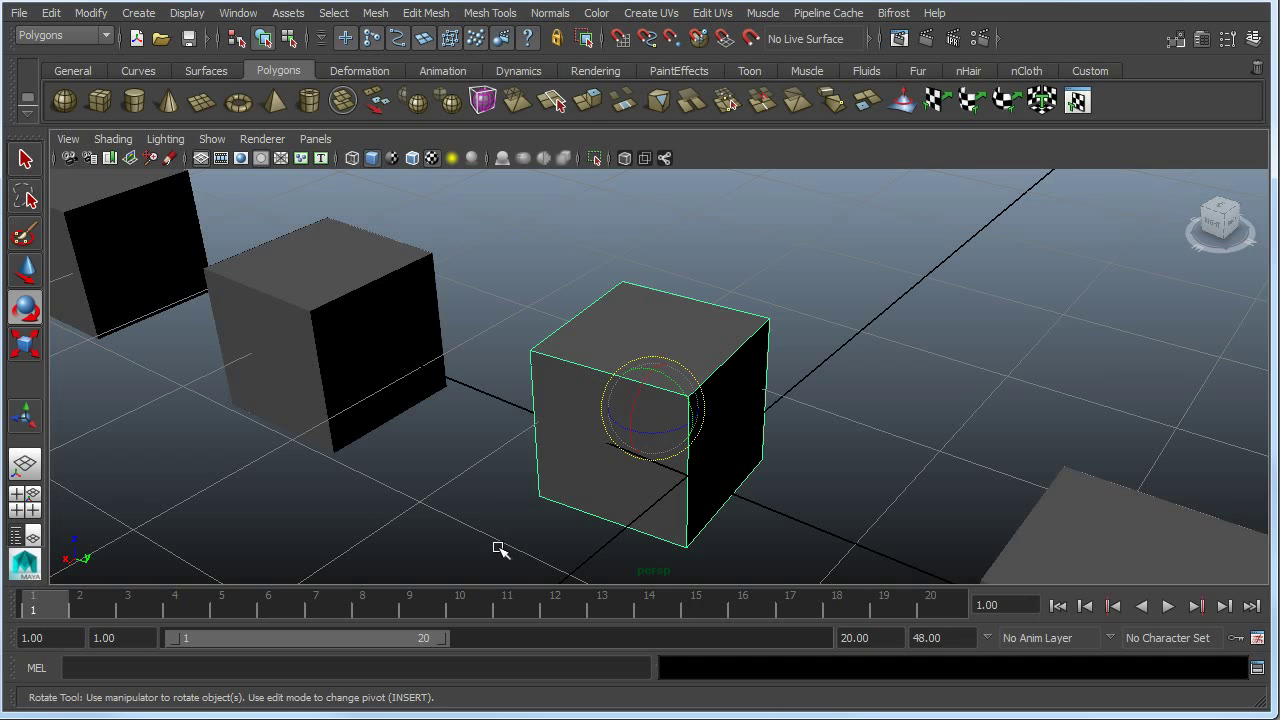
alt+drag(516, 562, 529, 517)
scroll(605, 405, up, 2)
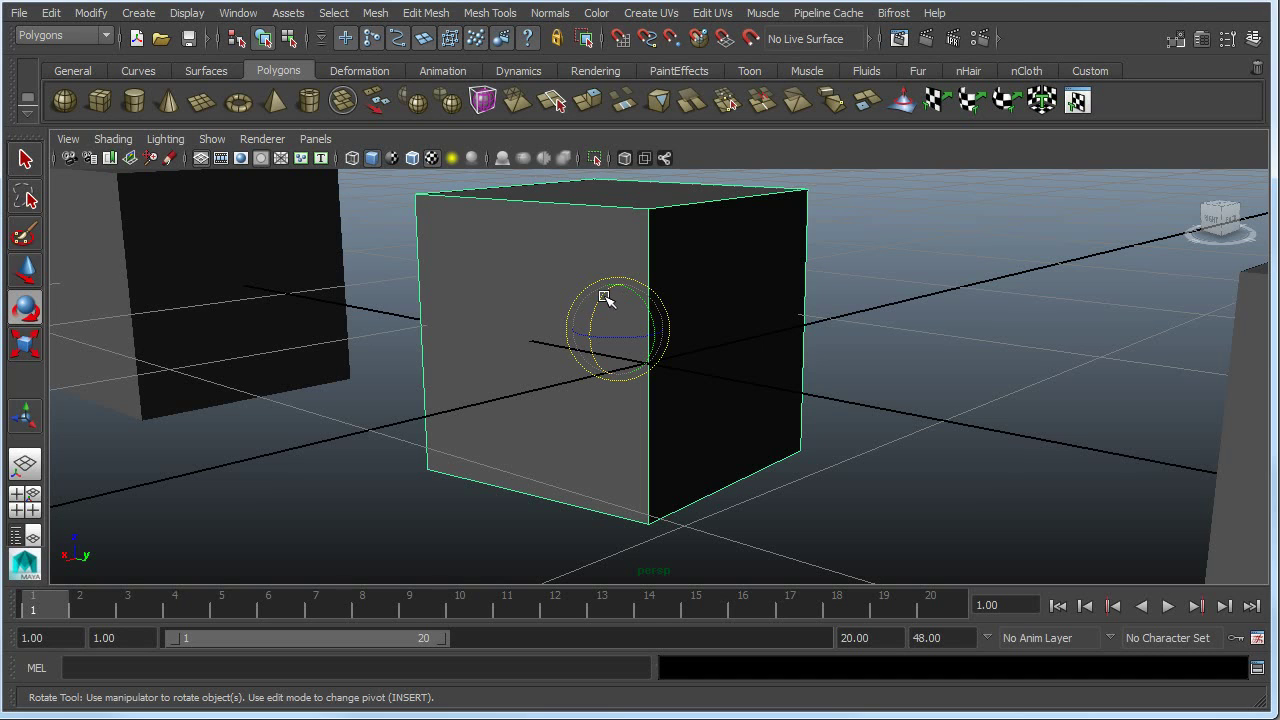
drag(609, 294, 620, 338)
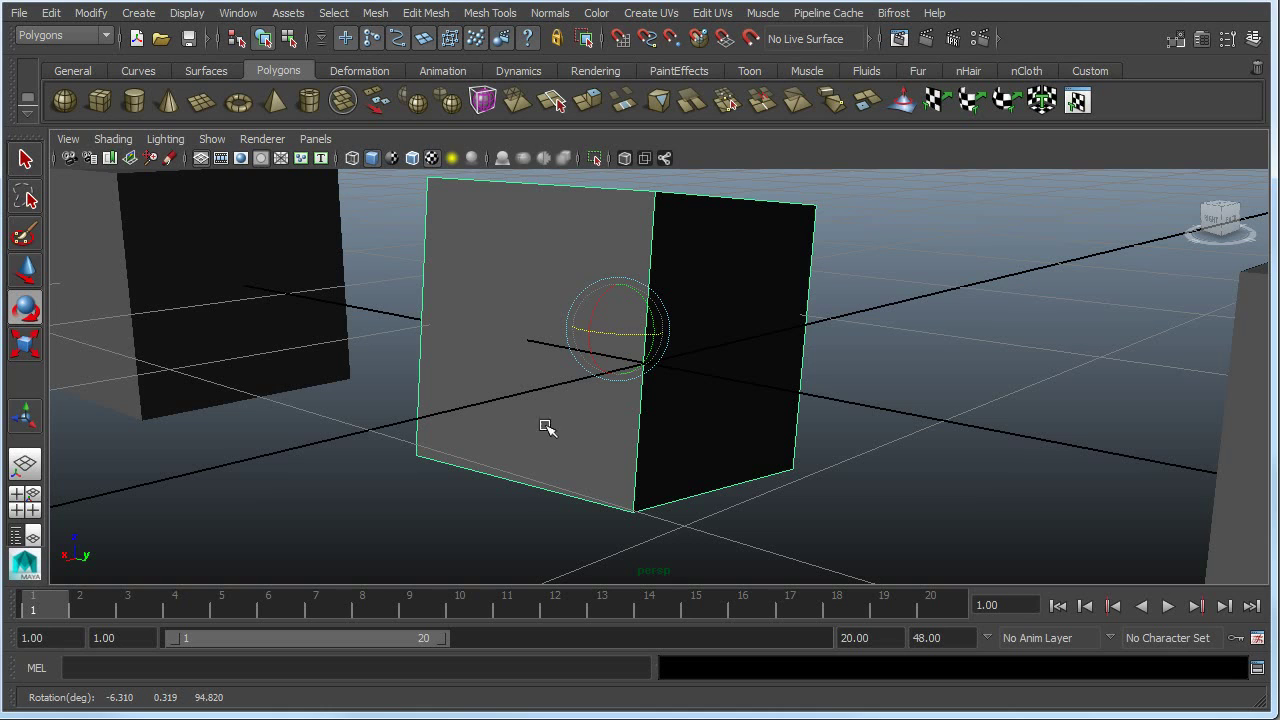
mouse_move(568, 353)
mouse_down()
mouse_move(591, 394)
mouse_move(689, 417)
mouse_move(730, 318)
mouse_move(654, 277)
mouse_move(597, 331)
mouse_move(593, 357)
mouse_move(474, 340)
mouse_move(486, 394)
mouse_move(458, 356)
mouse_move(486, 414)
mouse_move(500, 308)
mouse_move(580, 306)
mouse_move(606, 360)
mouse_move(574, 333)
mouse_move(581, 343)
mouse_up()
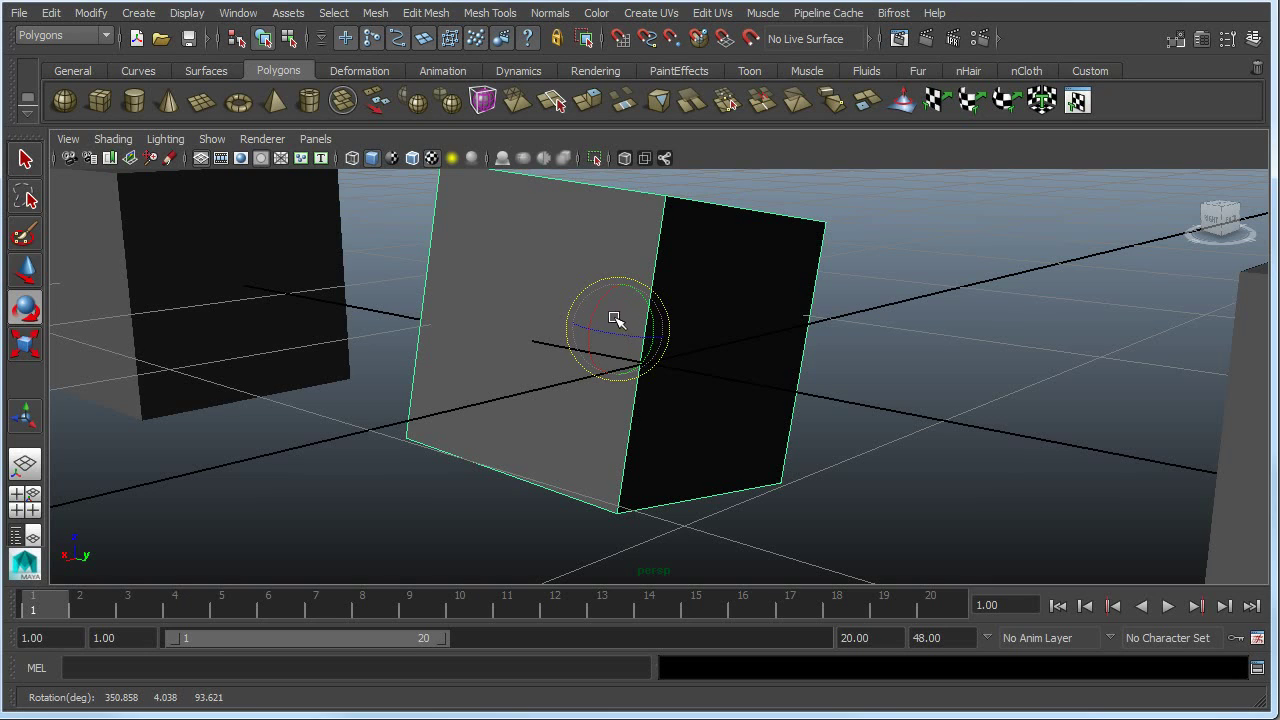
mouse_move(615, 318)
mouse_down()
mouse_move(680, 363)
mouse_move(626, 423)
mouse_move(555, 293)
mouse_move(626, 280)
mouse_move(626, 291)
mouse_move(626, 271)
mouse_move(691, 357)
mouse_move(800, 314)
mouse_move(666, 309)
mouse_move(606, 364)
mouse_move(606, 340)
mouse_move(677, 317)
mouse_move(646, 351)
mouse_move(617, 357)
mouse_move(531, 343)
mouse_move(619, 372)
mouse_move(666, 357)
mouse_move(614, 331)
mouse_move(613, 316)
mouse_move(627, 320)
mouse_up()
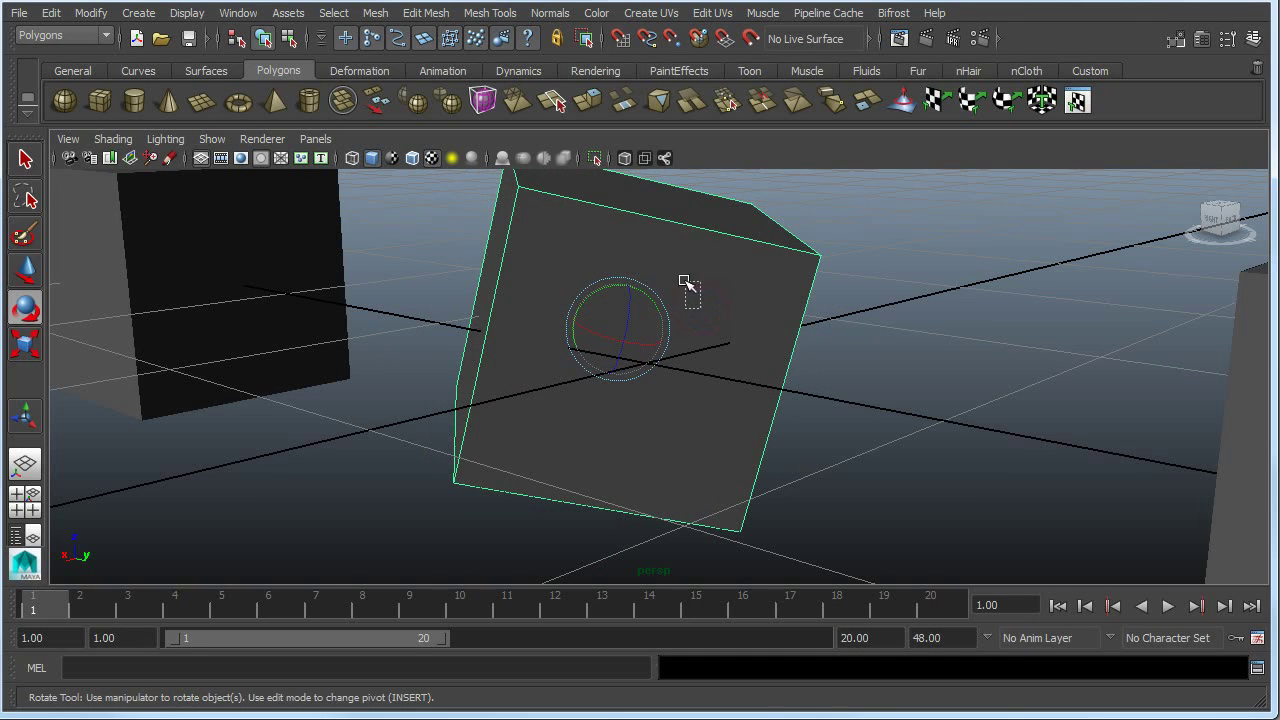
Reselect the cube and undo its rotations with Ctrl+Z so it stands upright again.
click(646, 314)
click(634, 340)
drag(634, 340, 645, 322)
key(ctrl+z)
key(ctrl+z)
key(ctrl+z)
key(ctrl+z)
key(ctrl+z)
key(ctrl+z)
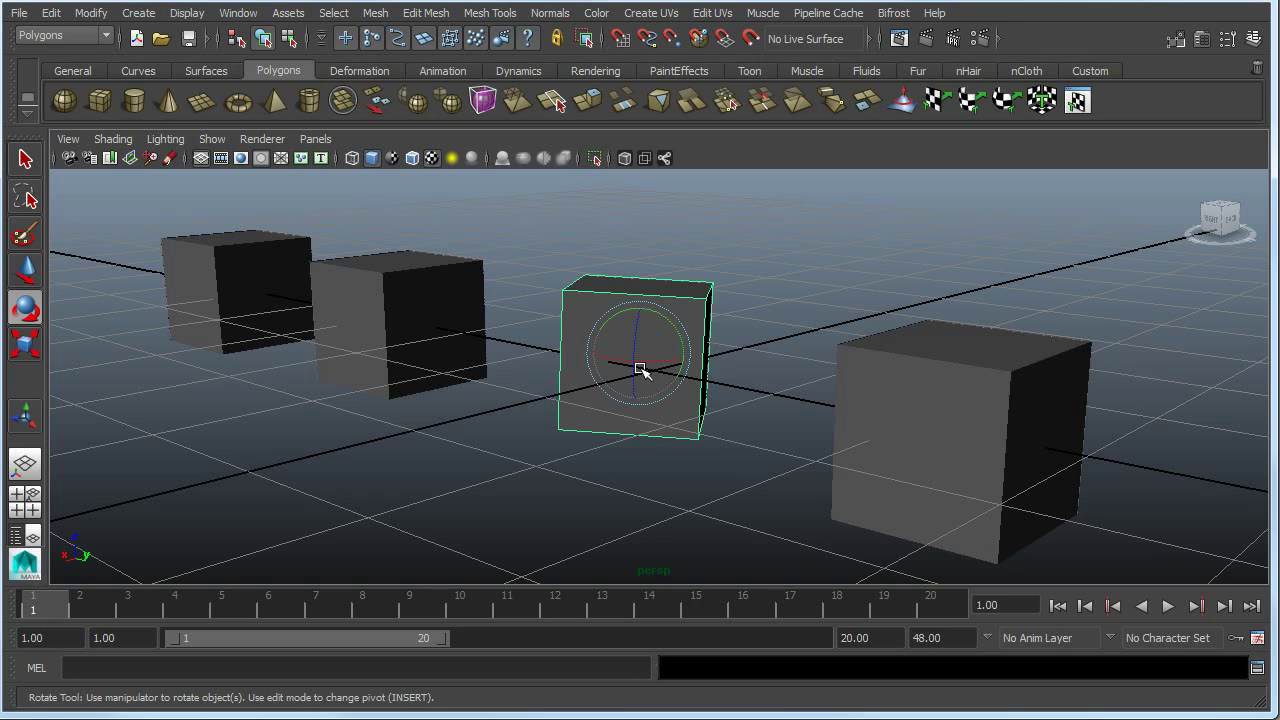
With the Scale Tool, stretch and squash the cube along single axes into a thin slab.
click(25, 345)
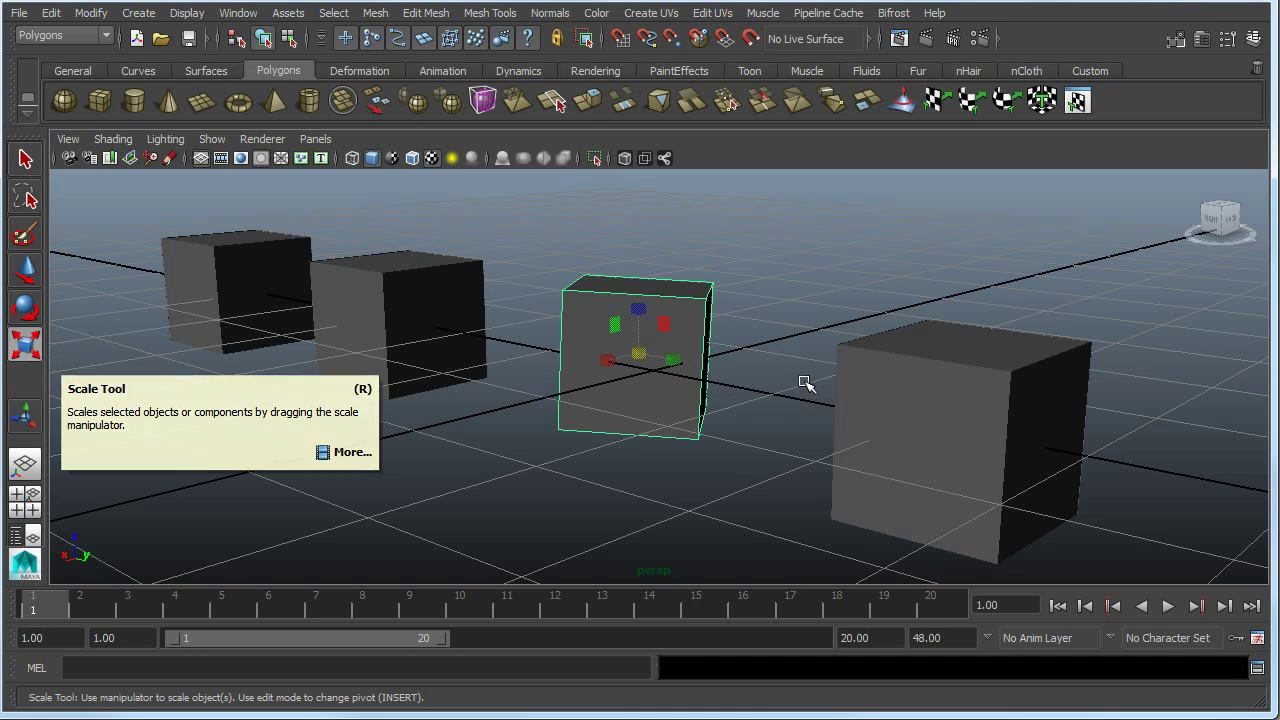
scroll(666, 394, up, 4)
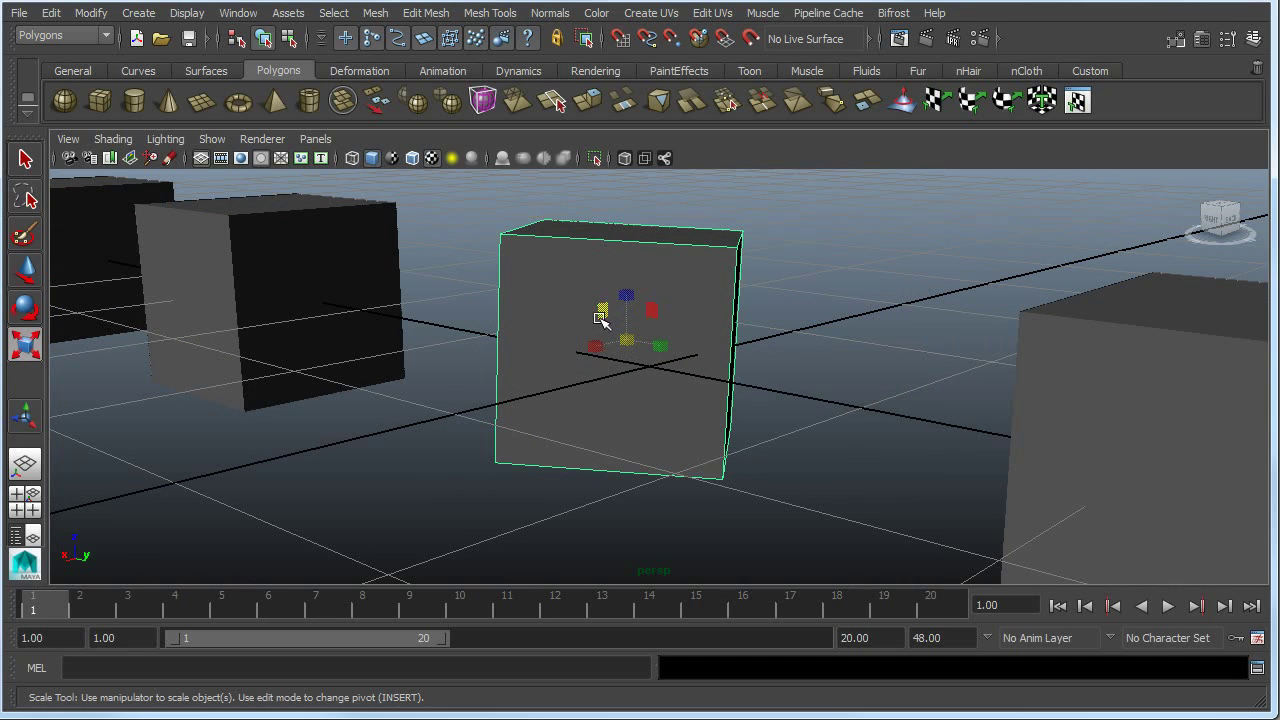
drag(624, 295, 634, 271)
drag(660, 371, 590, 354)
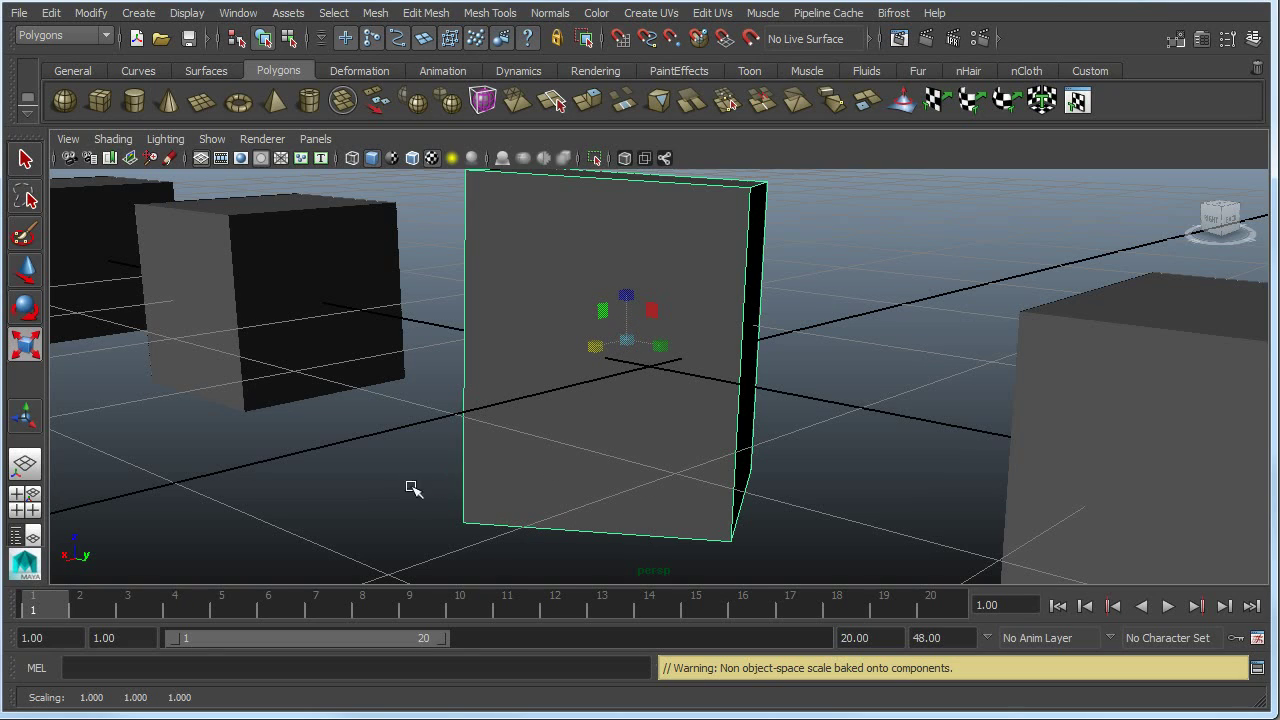
alt+drag(406, 520, 340, 537)
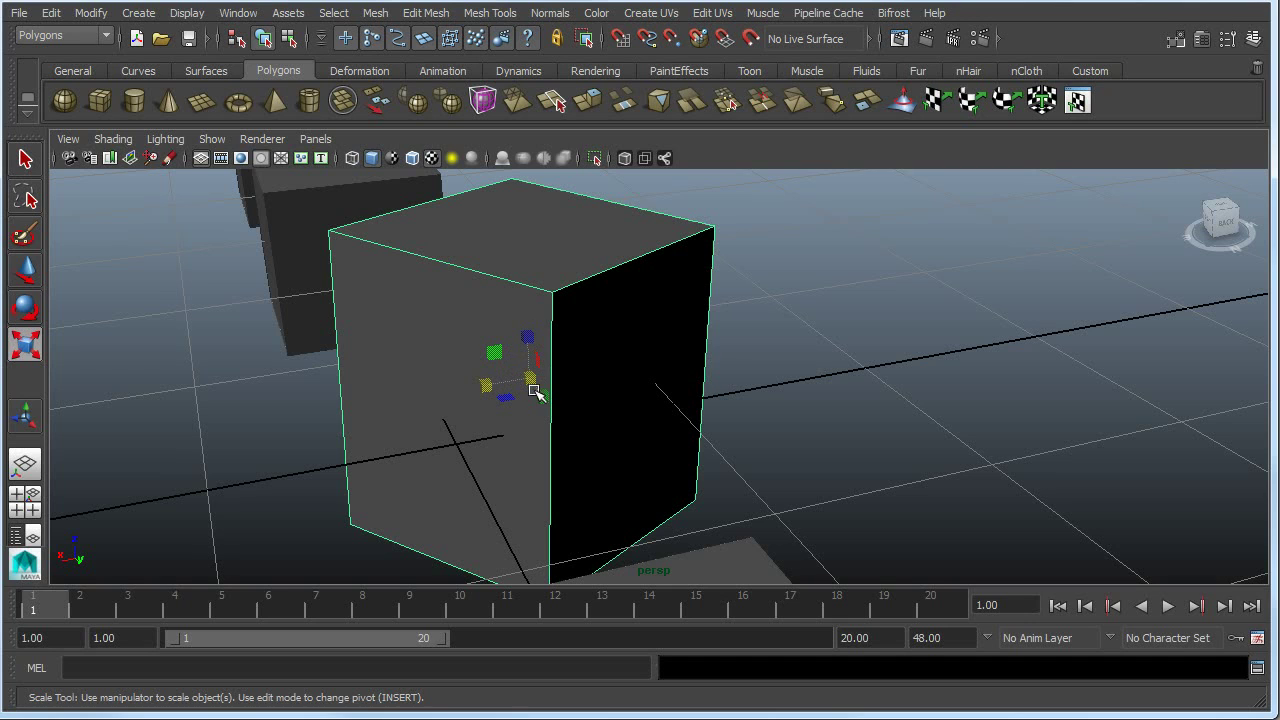
Scale the third cube up uniformly to about 1.37 so it is larger than the others.
mouse_move(495, 356)
mouse_down()
mouse_move(451, 340)
mouse_move(493, 351)
mouse_up()
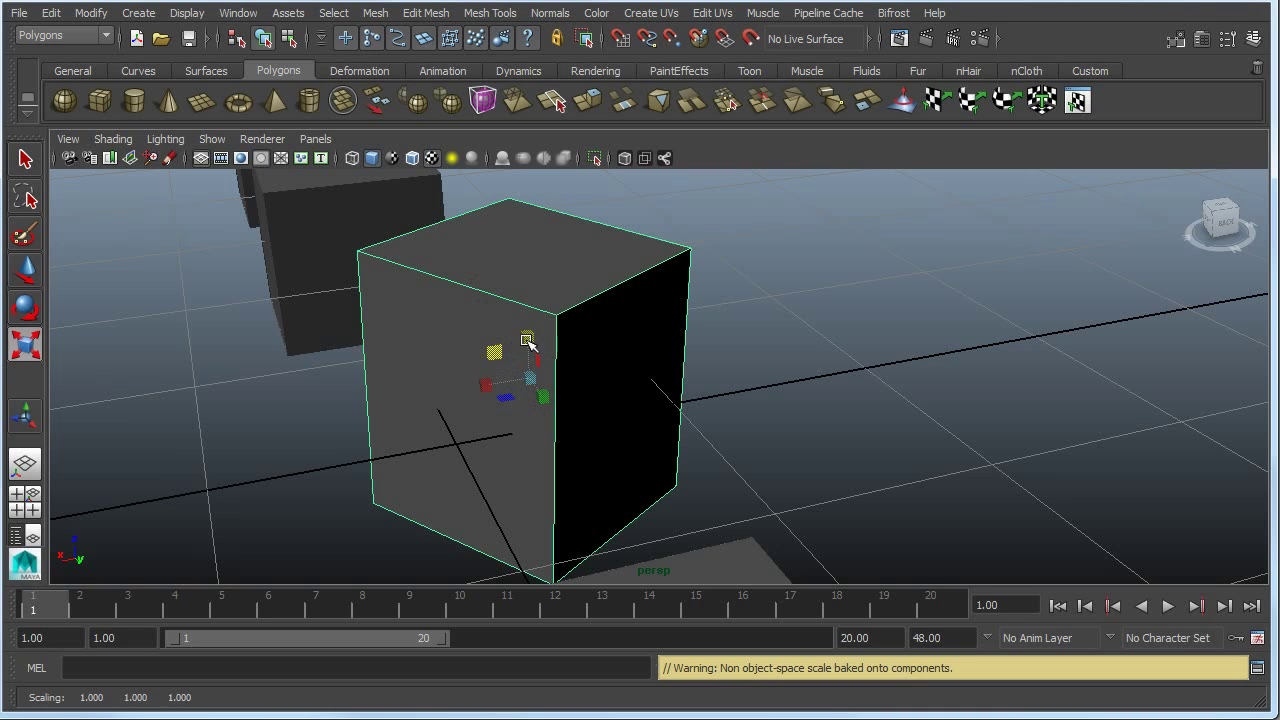
mouse_move(509, 400)
mouse_down()
mouse_move(466, 417)
mouse_move(500, 392)
mouse_move(518, 415)
mouse_up()
scroll(528, 396, up, 3)
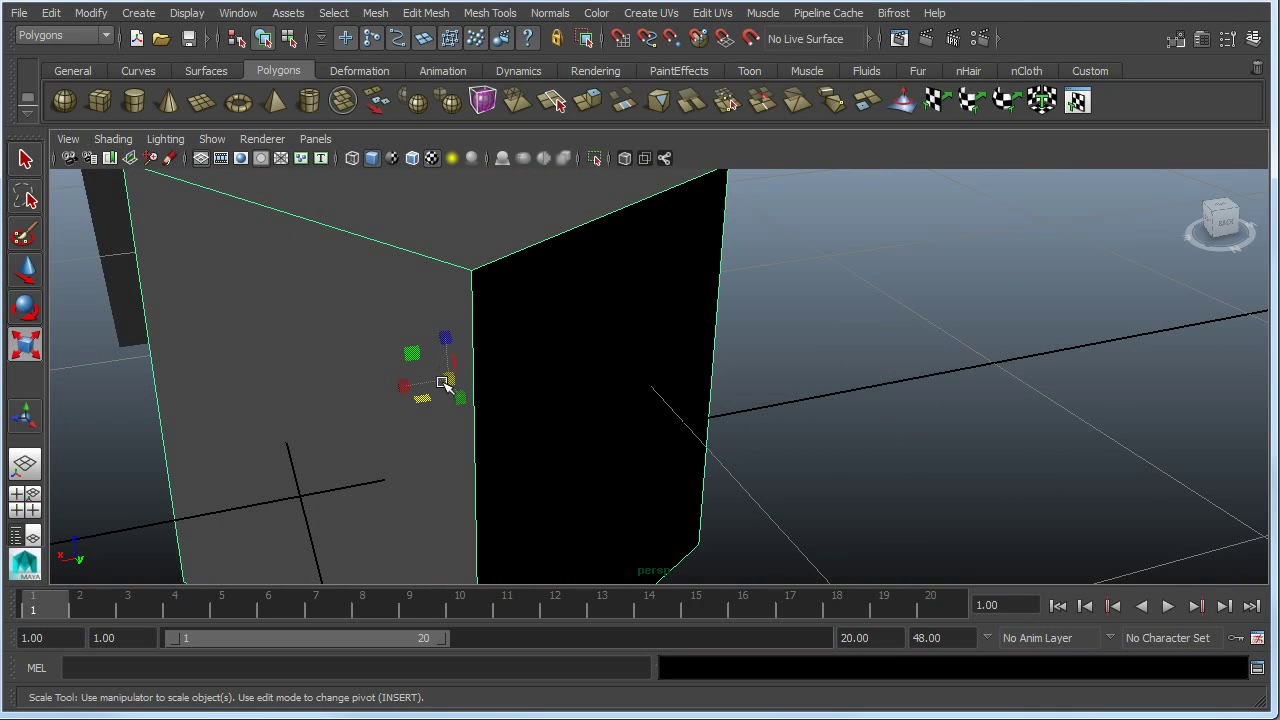
scroll(452, 380, down, 4)
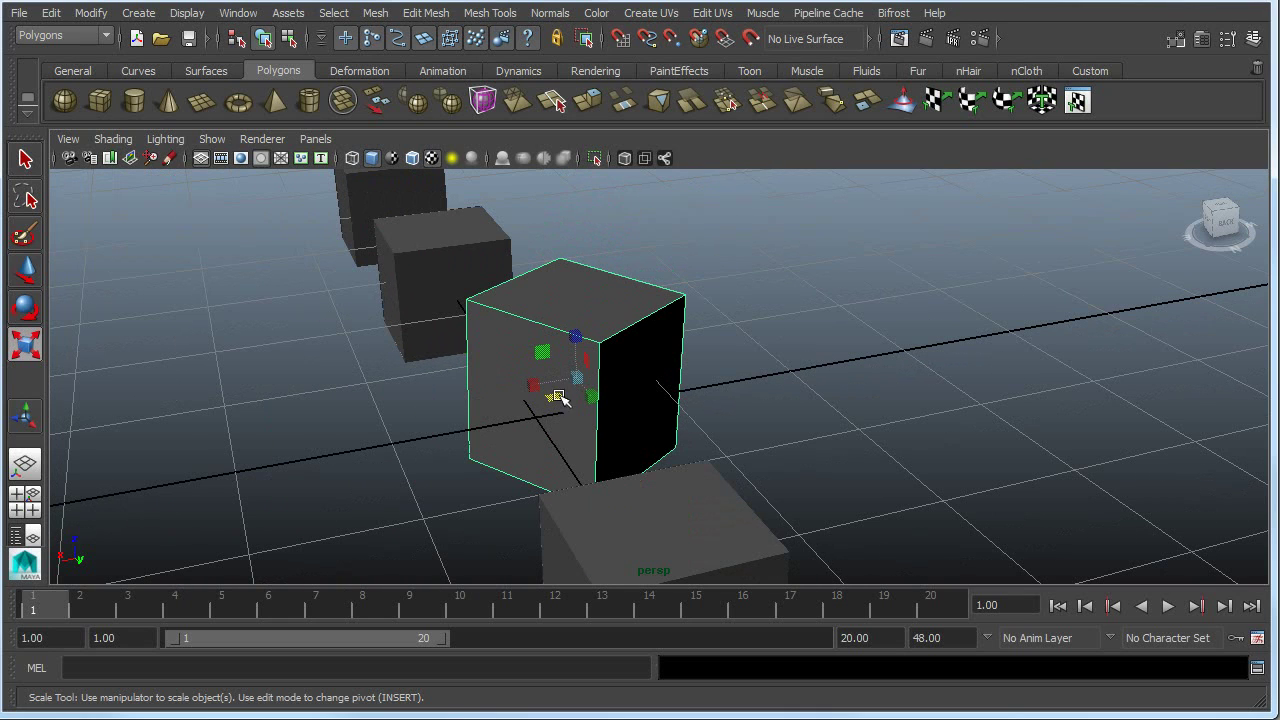
mouse_move(579, 382)
mouse_down()
mouse_move(694, 431)
mouse_move(929, 434)
mouse_move(597, 389)
mouse_move(894, 426)
mouse_move(601, 371)
mouse_up()
scroll(603, 372, down, 3)
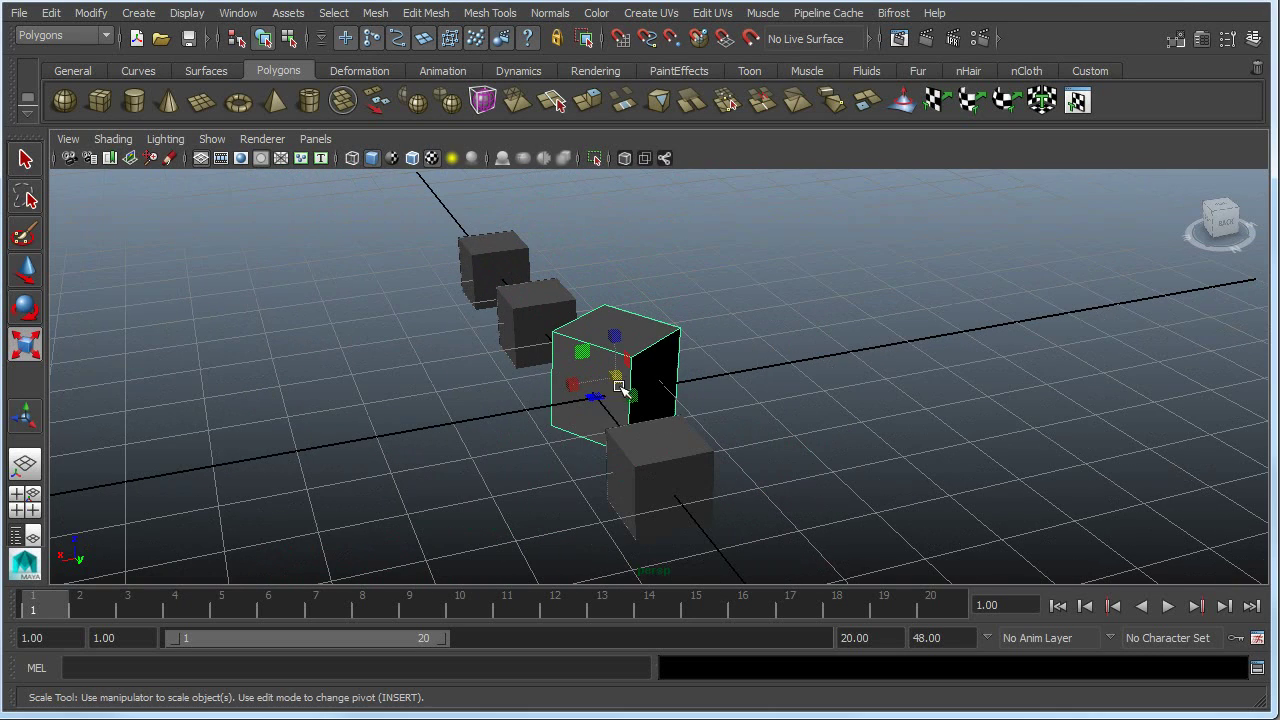
alt+drag(457, 477, 603, 454)
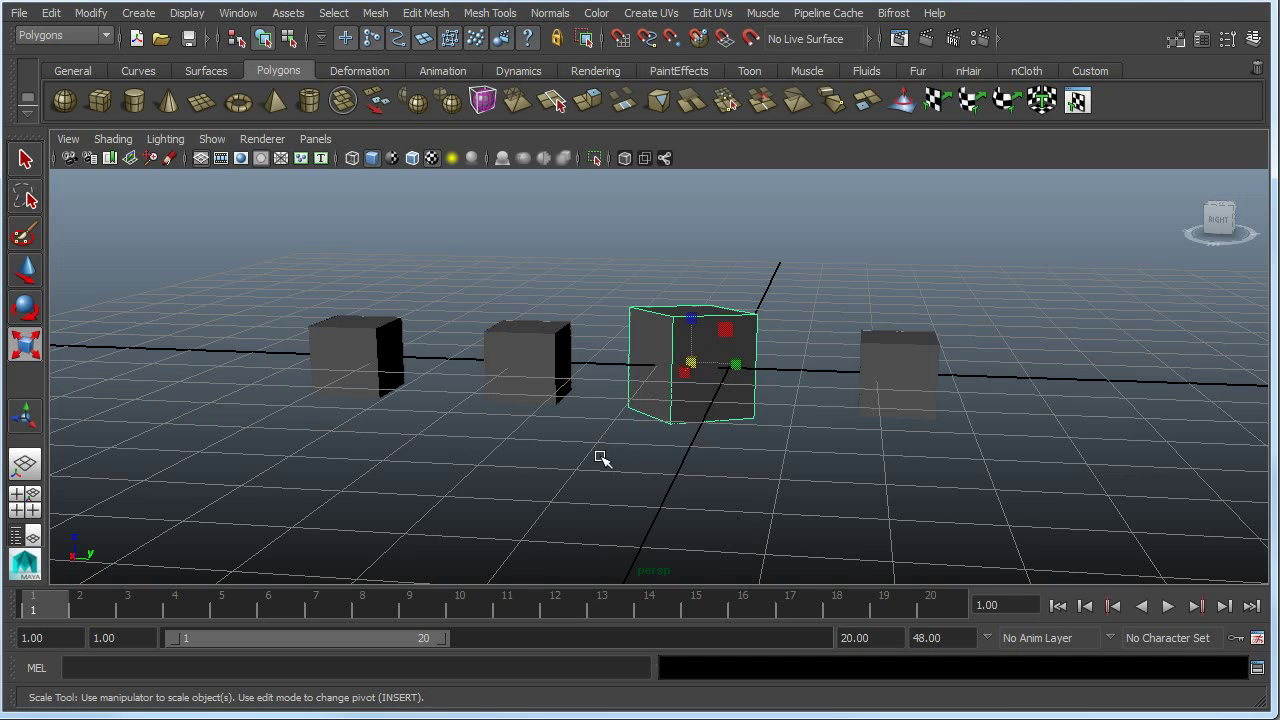
scroll(601, 457, up, 5)
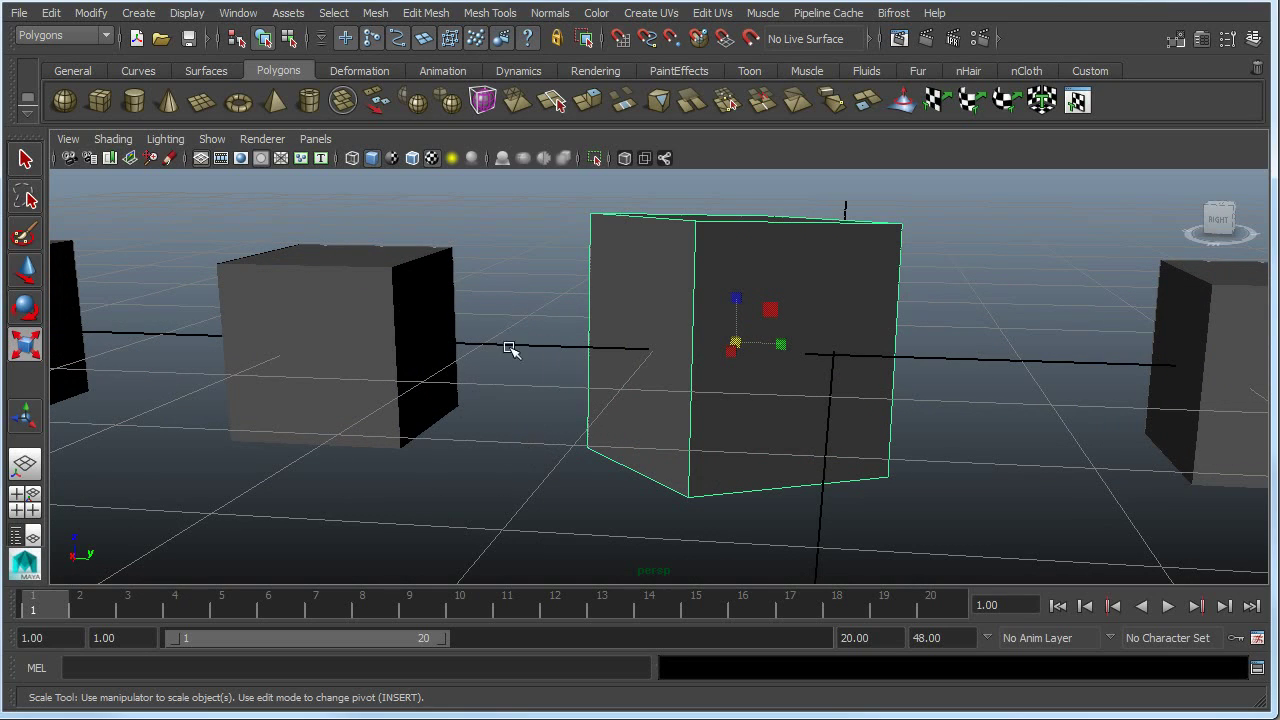
Widen the cube left of the enlarged one slightly along its green scale axis.
click(451, 256)
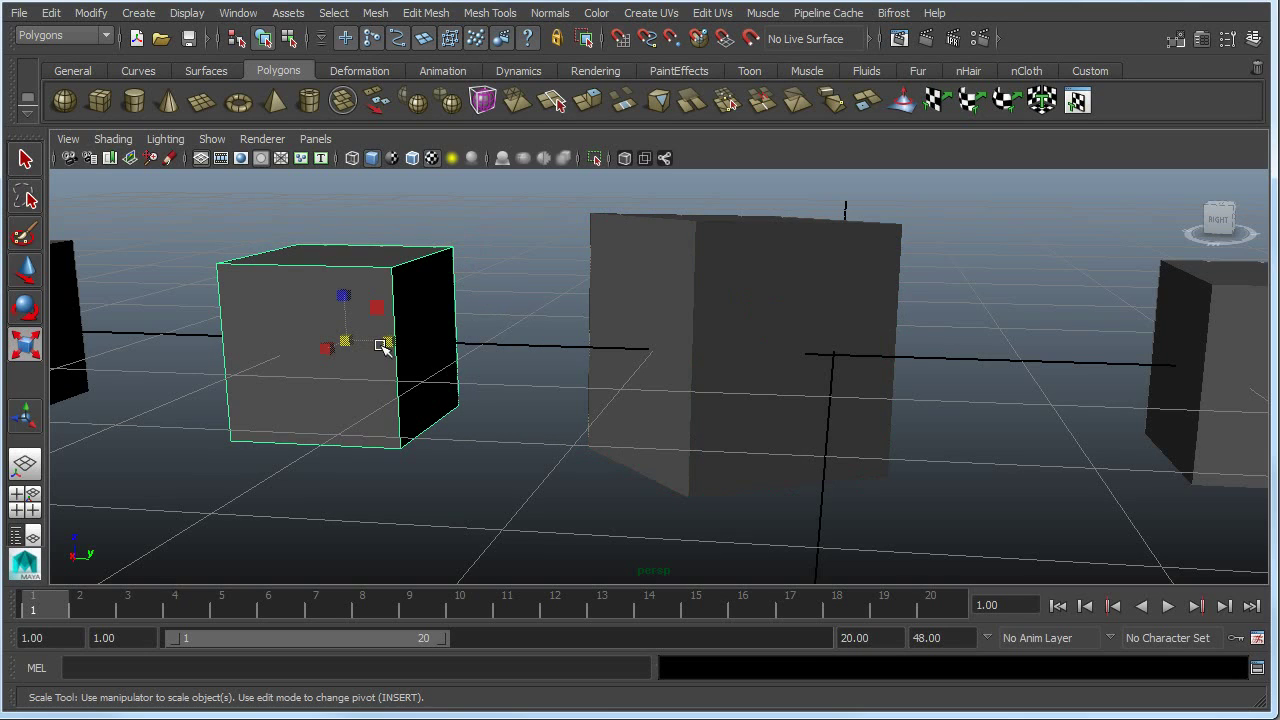
mouse_move(388, 342)
mouse_down()
mouse_move(487, 377)
mouse_move(391, 339)
mouse_up()
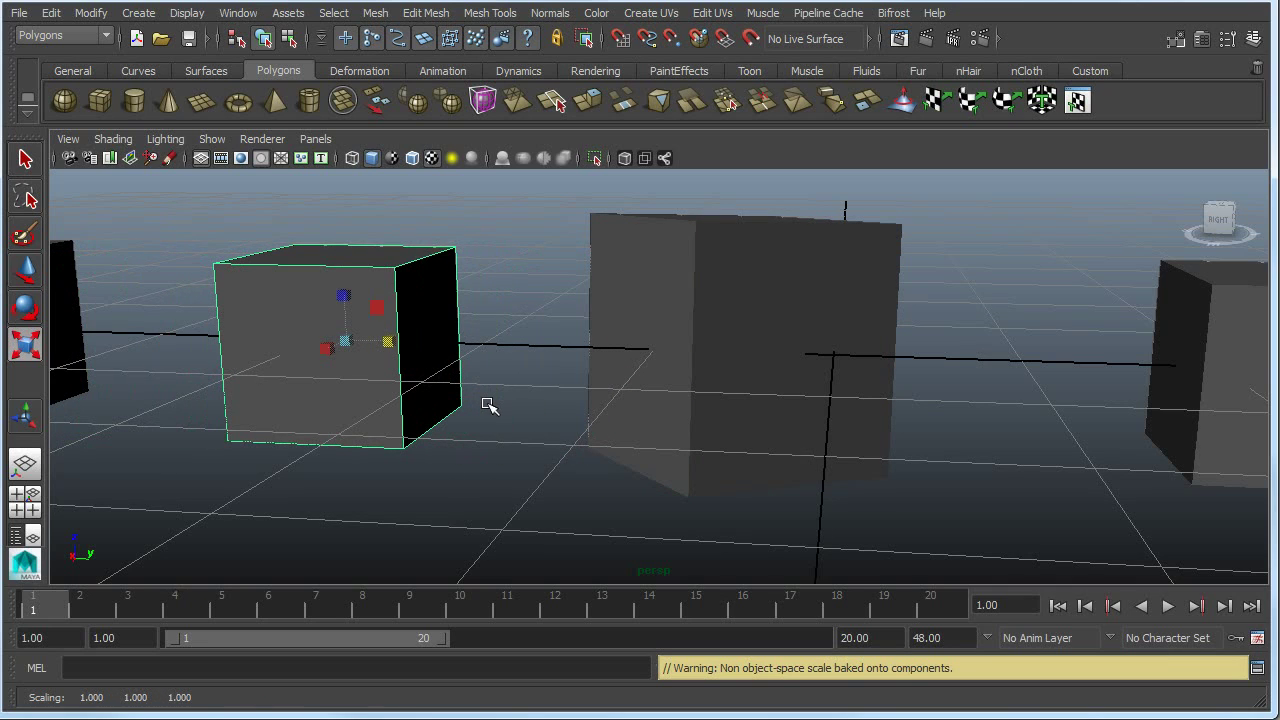
key(t)
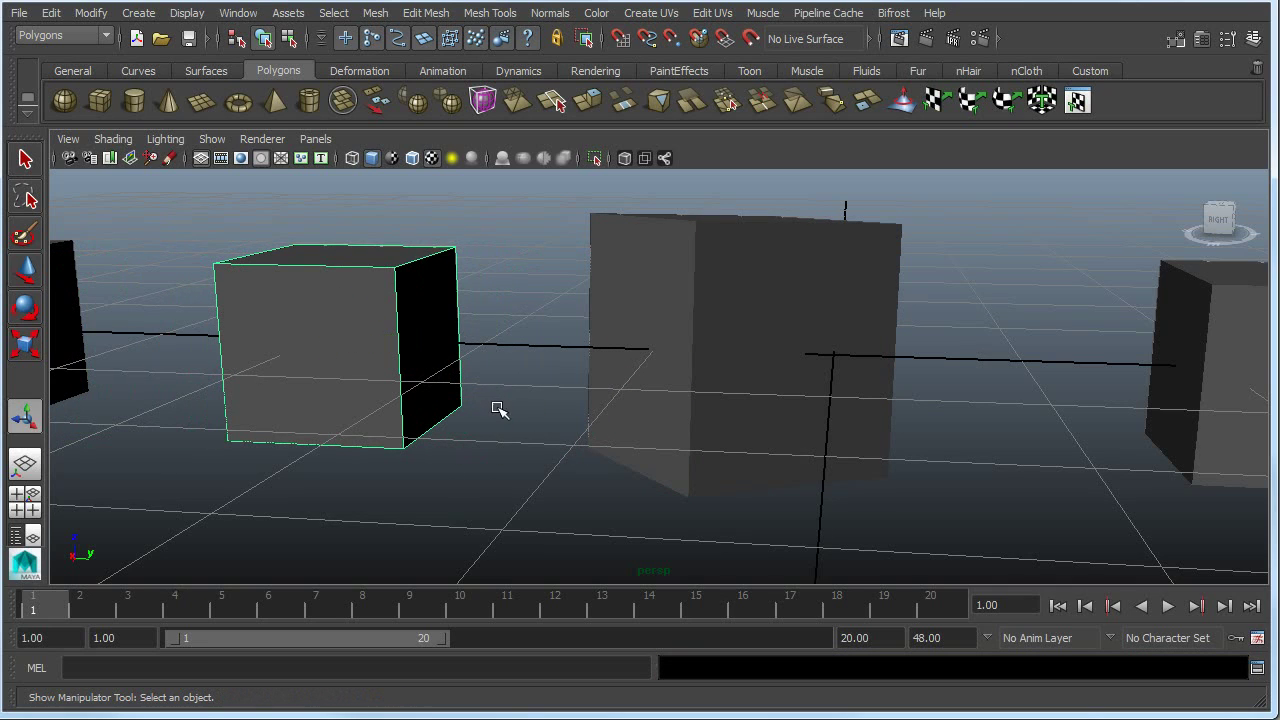
click(497, 406)
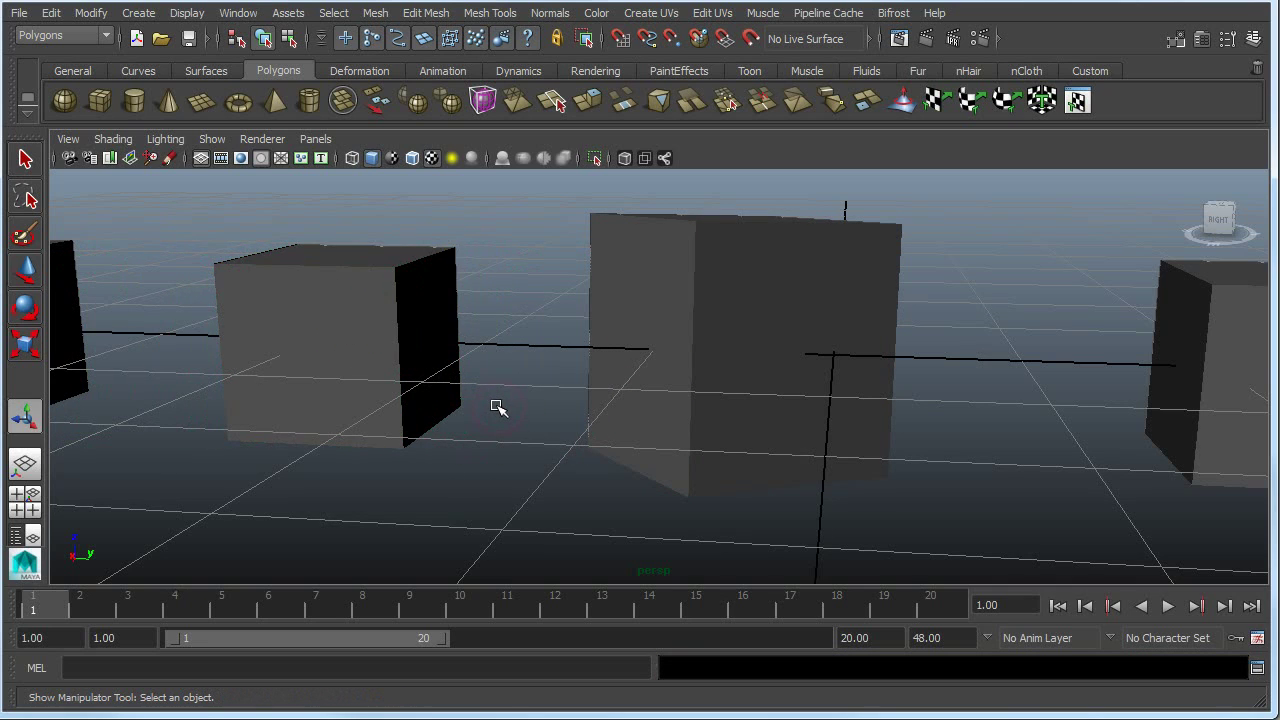
click(431, 390)
Toggle between Show Manipulator (T) and the Select Tool, ending on the Select Tool (Q).
click(30, 168)
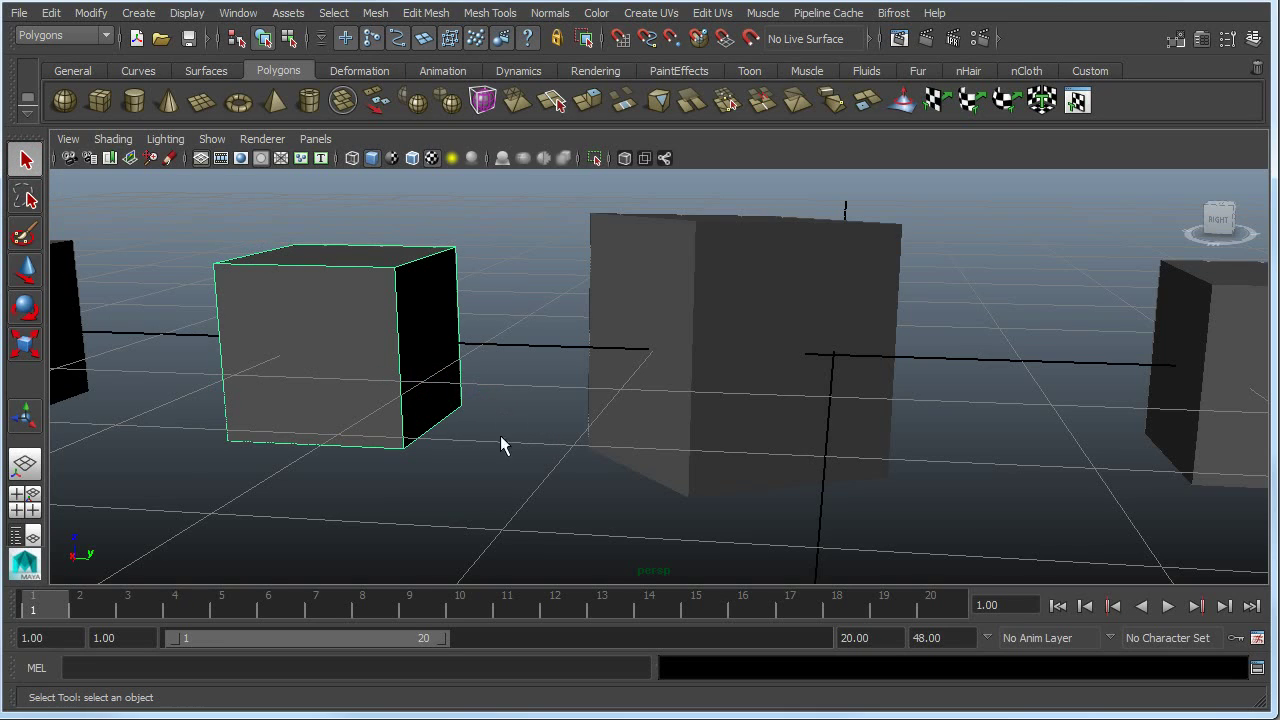
key(t)
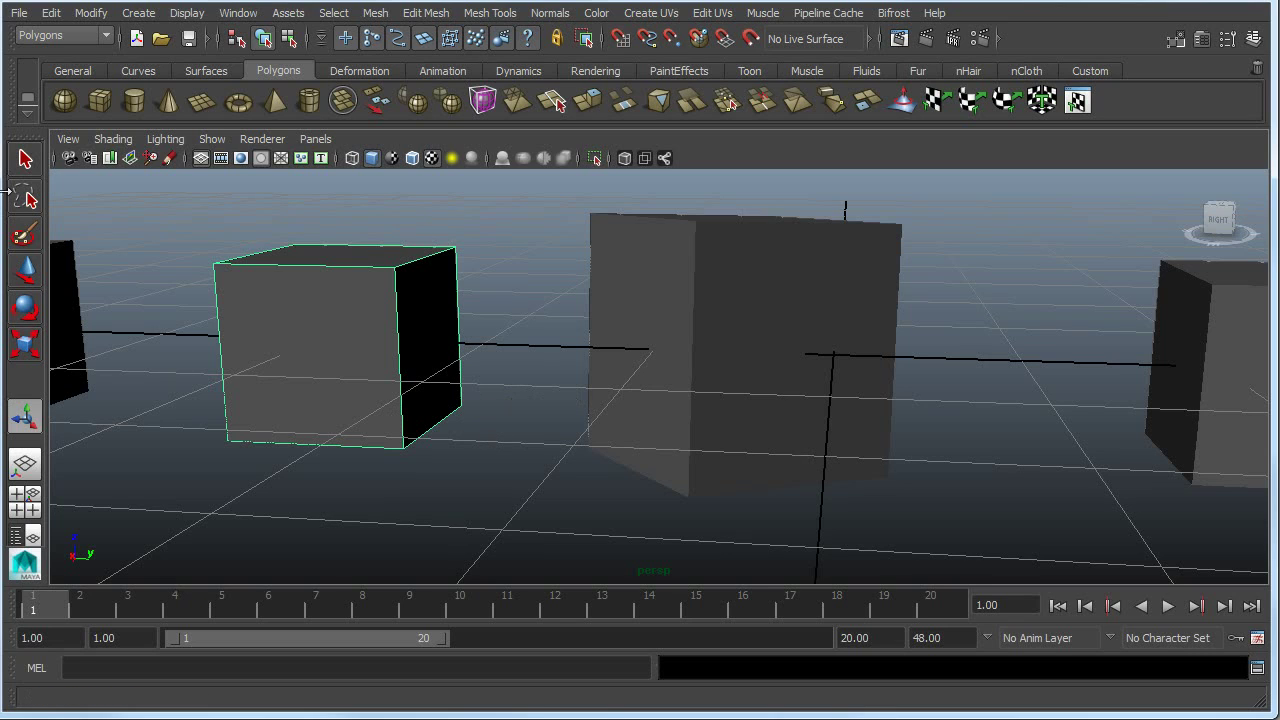
click(25, 168)
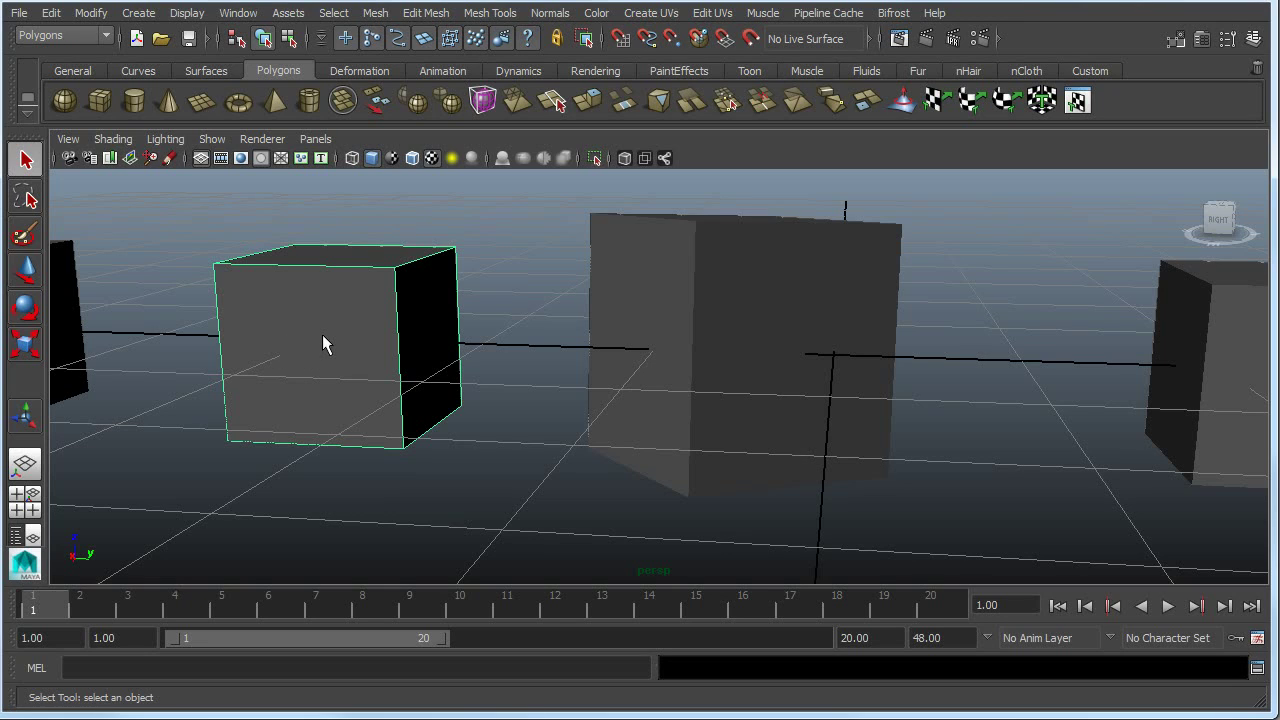
key(t)
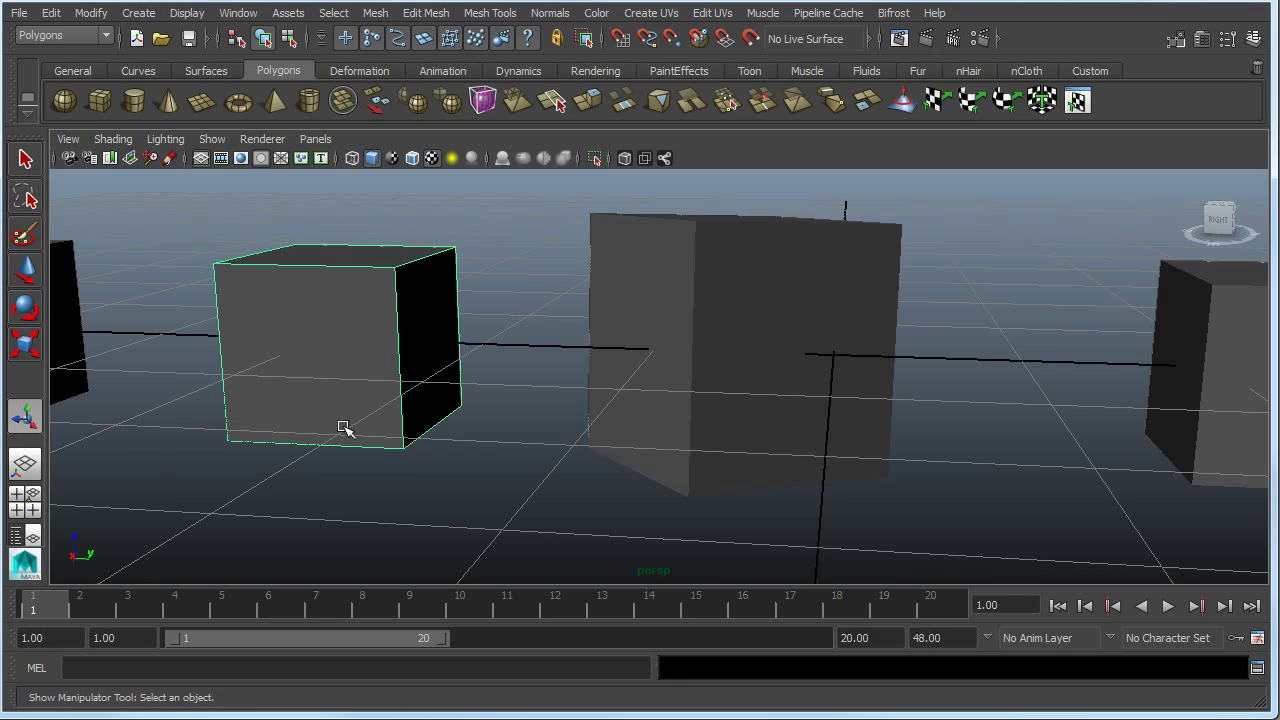
key(q)
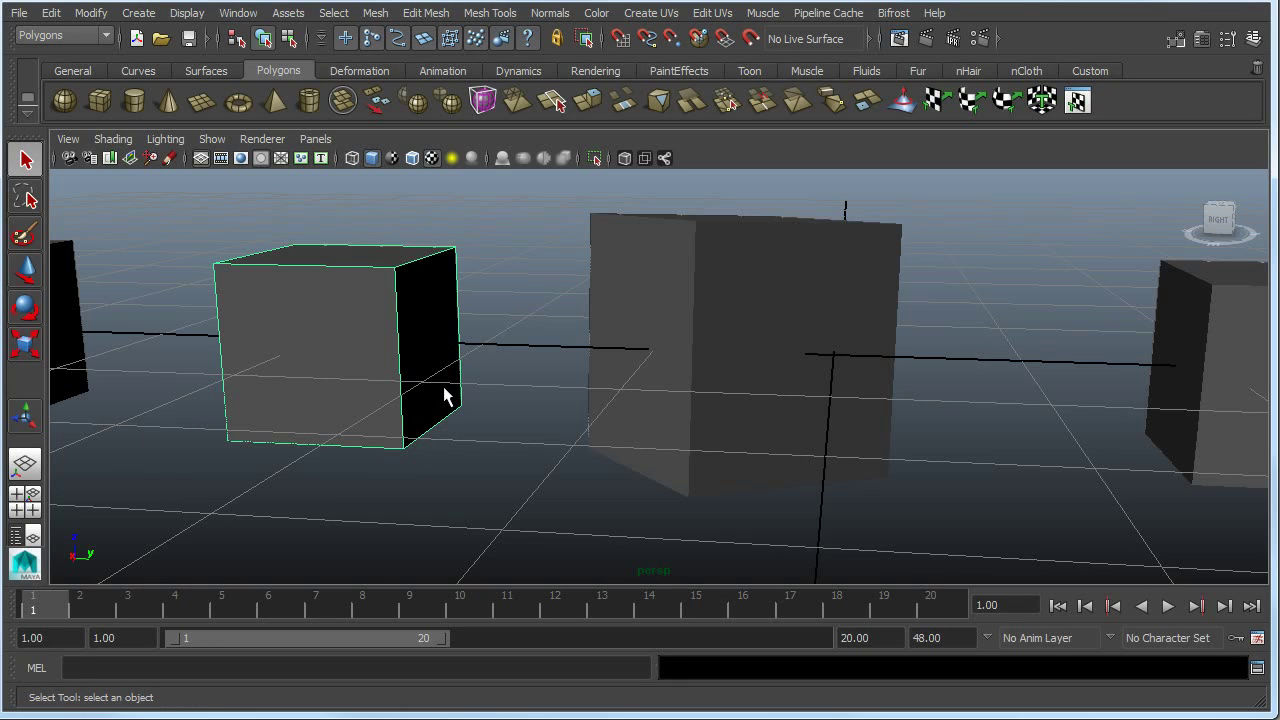
Dolly the perspective view out until all four cubes are in frame.
scroll(440, 403, down, 5)
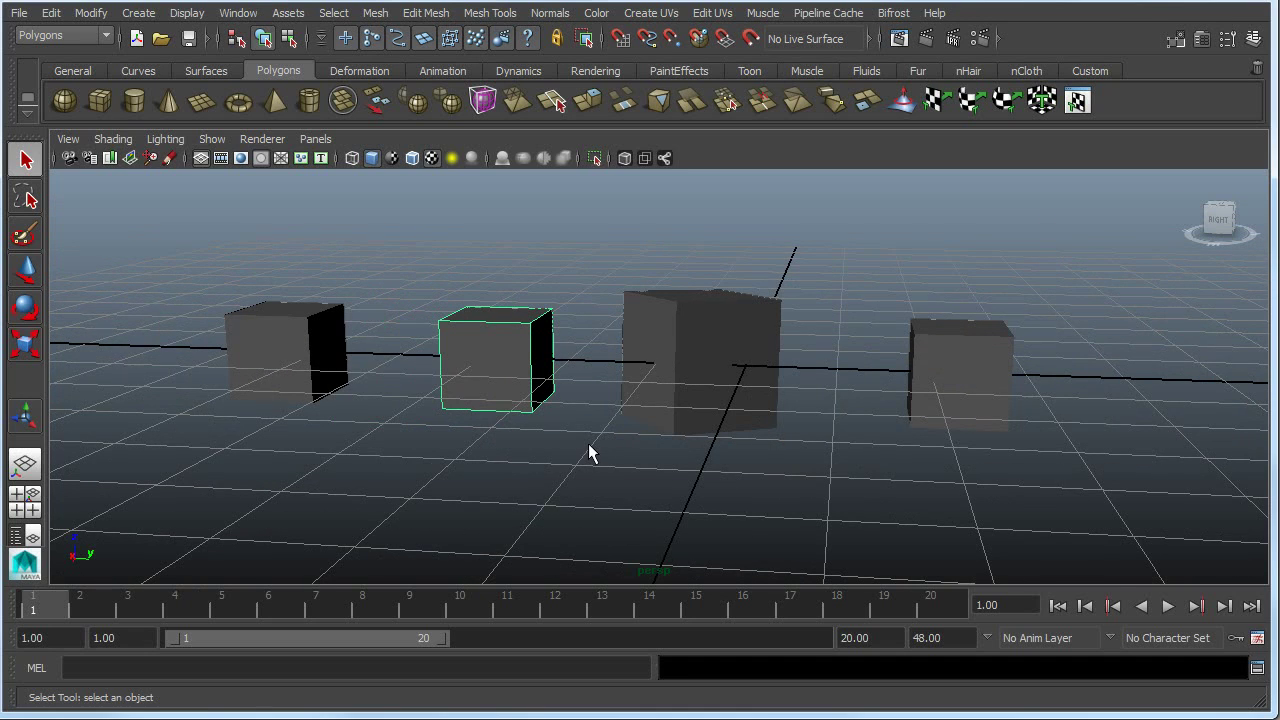
scroll(589, 445, up, 2)
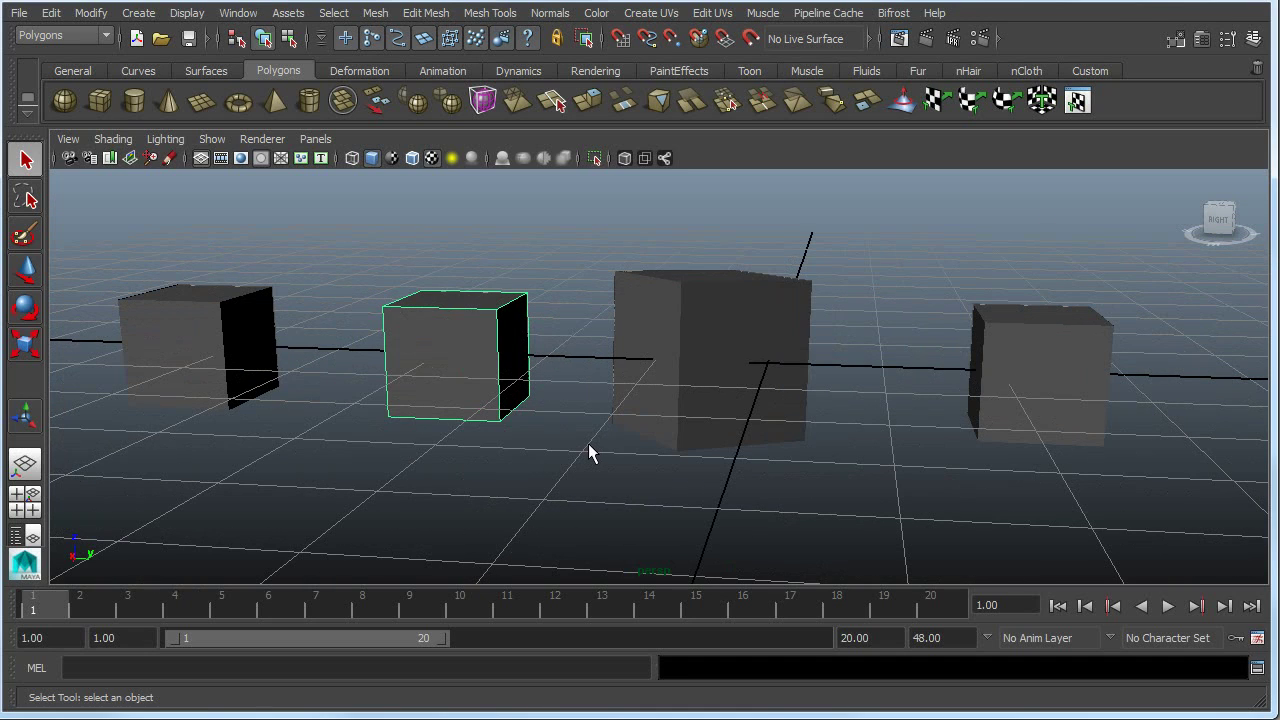